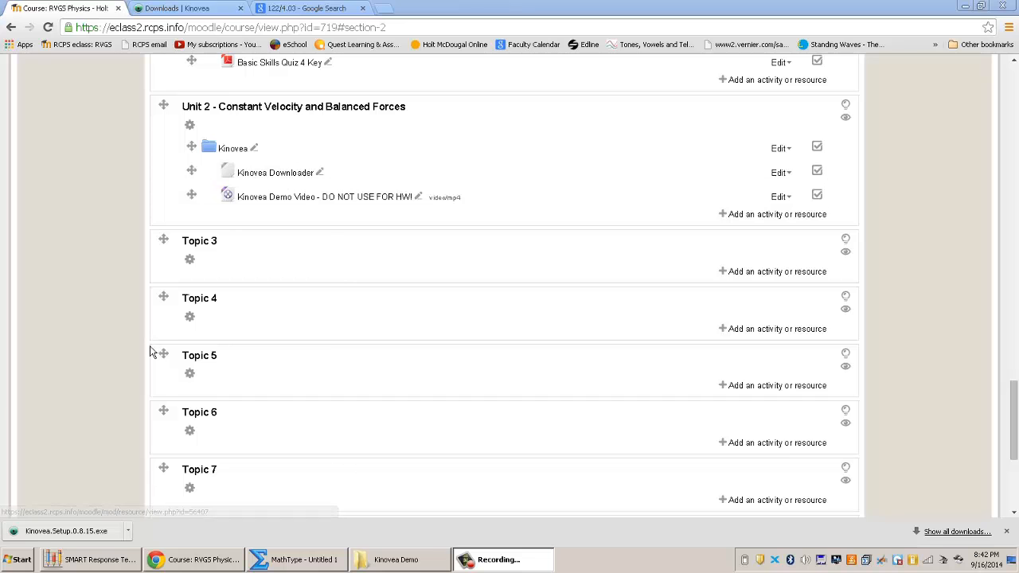
- Run the downloaded Kinovea.Setup.0.8.15.exe and install Kinovea in English to C:\Program Files\Kinovea, accepting the license agreement
left_click(46, 538)
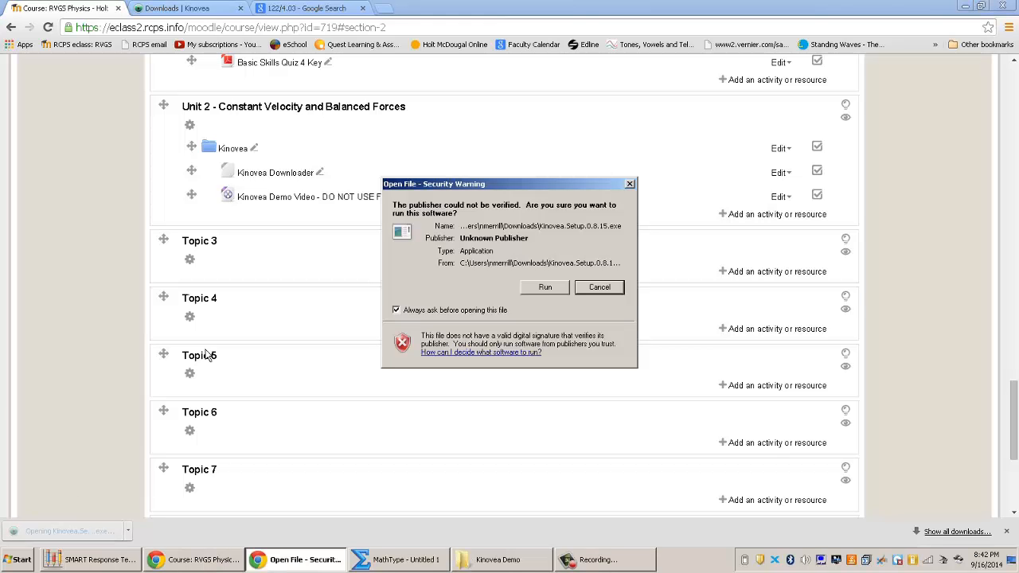
left_click(541, 291)
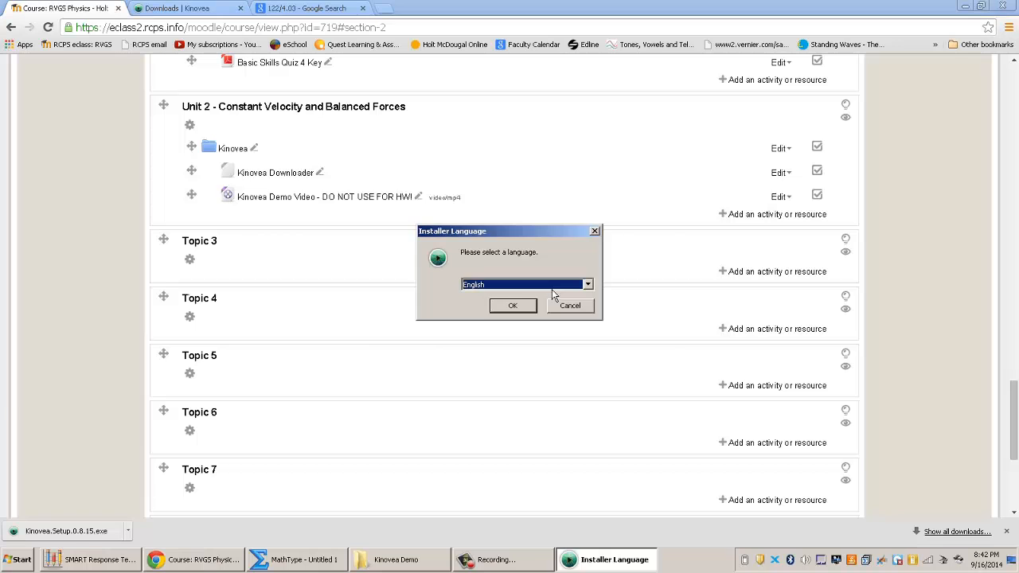
left_click(524, 309)
left_click(581, 379)
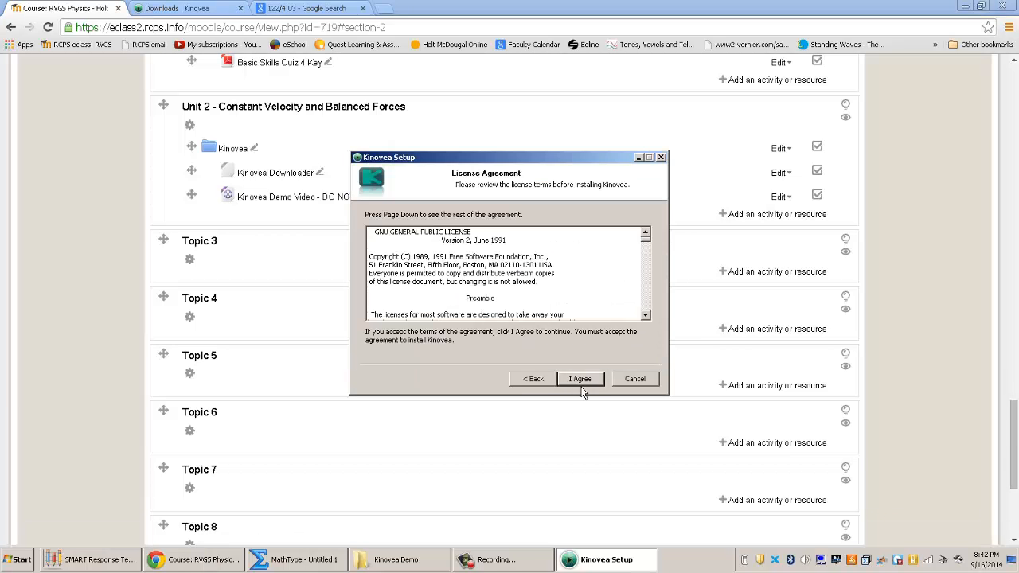
left_click(581, 380)
left_click(581, 388)
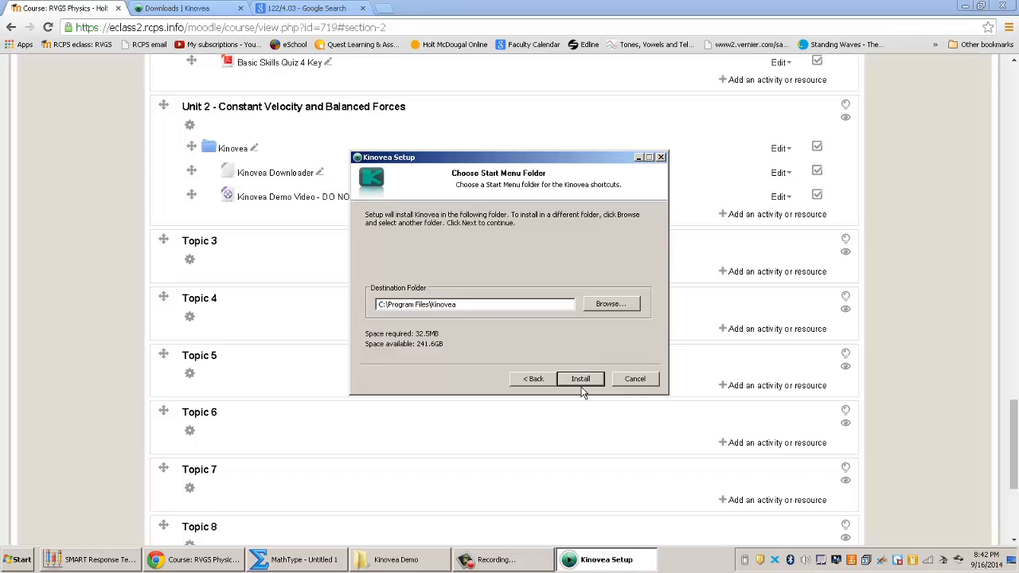
left_click(581, 388)
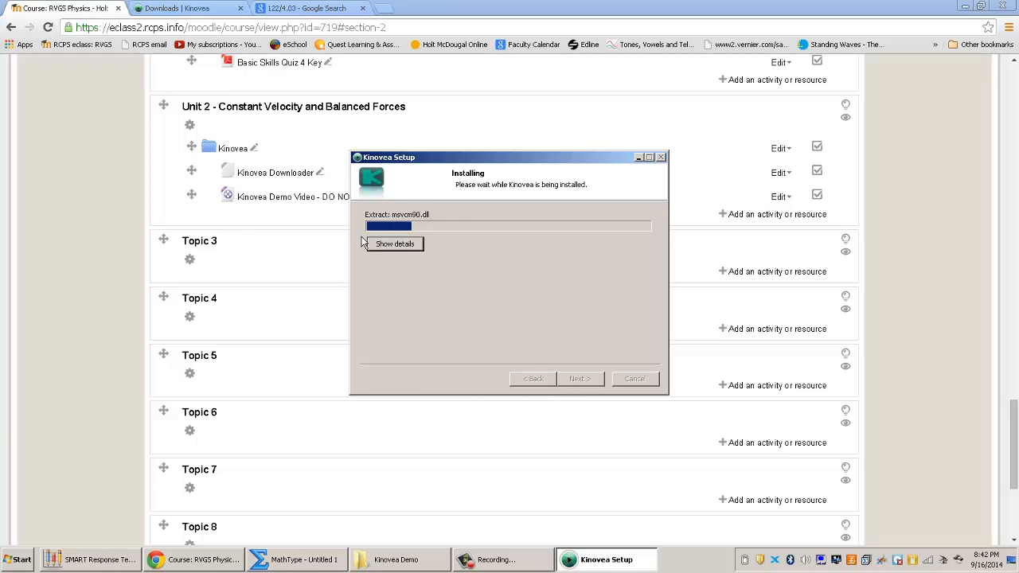
- Download the Kinovea Demo Video from the Unit 2 section, and finish the Kinovea setup with Run Kinovea enabled
left_click(325, 221)
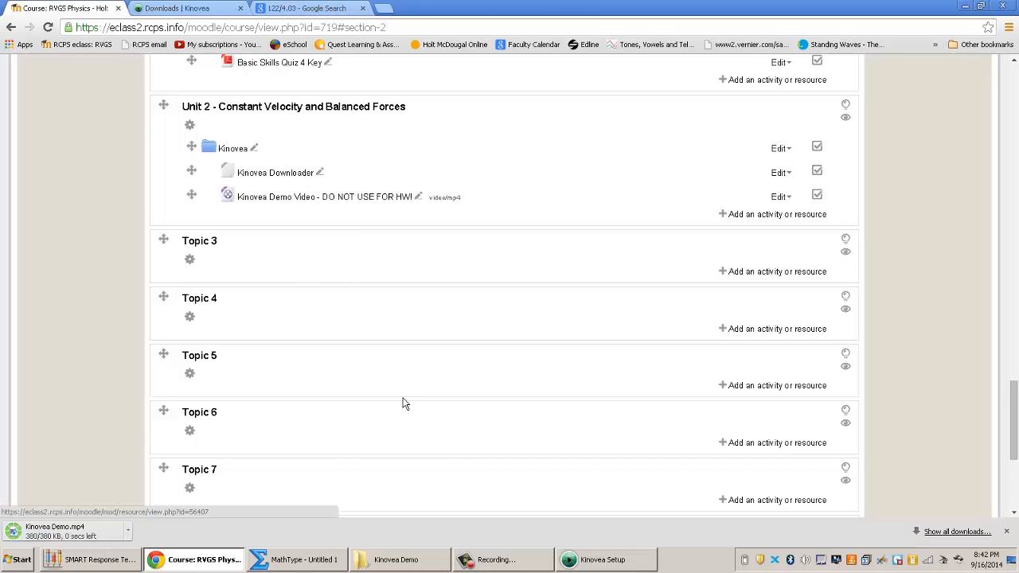
left_click(603, 560)
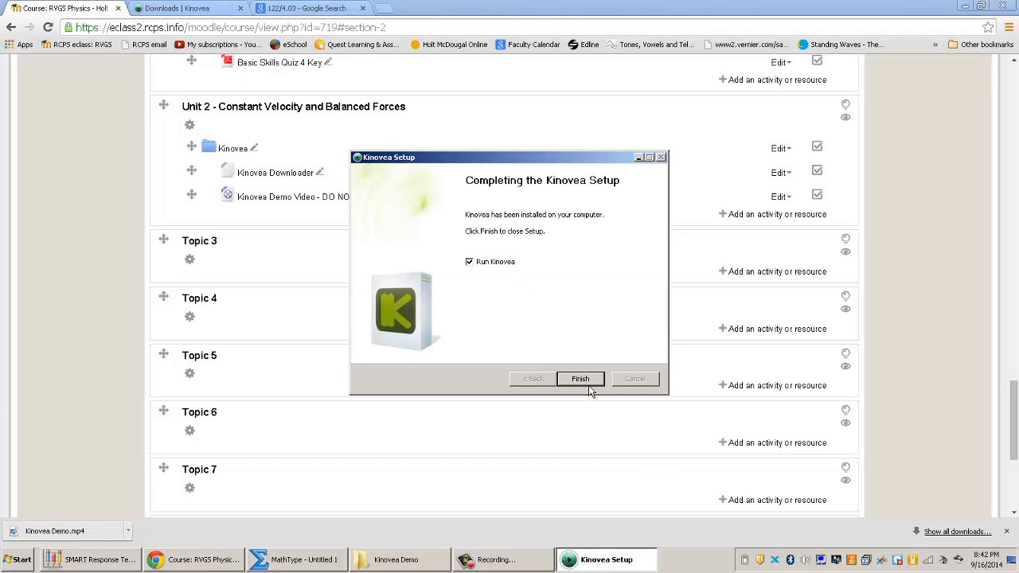
left_click(587, 384)
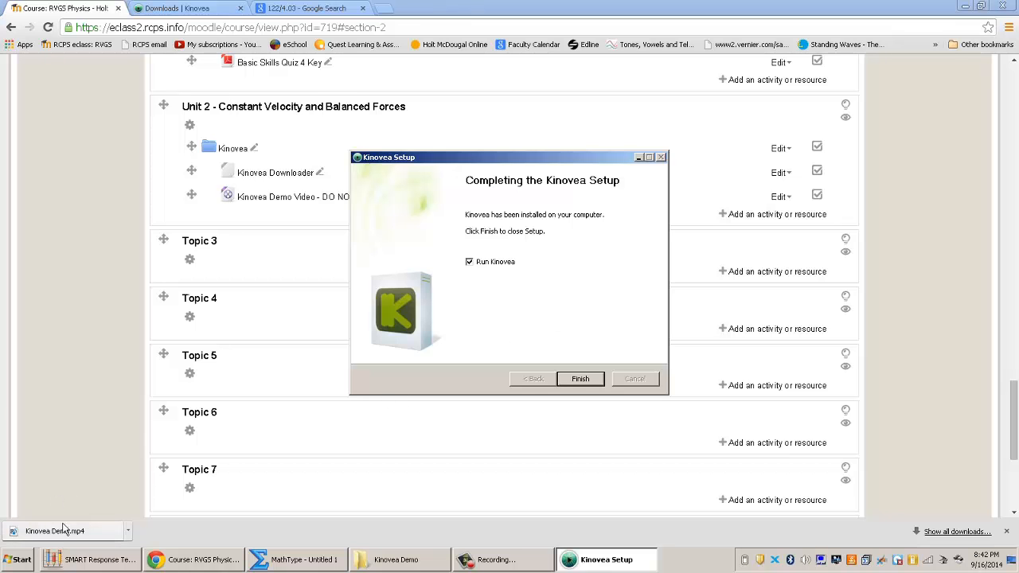
left_click(585, 385)
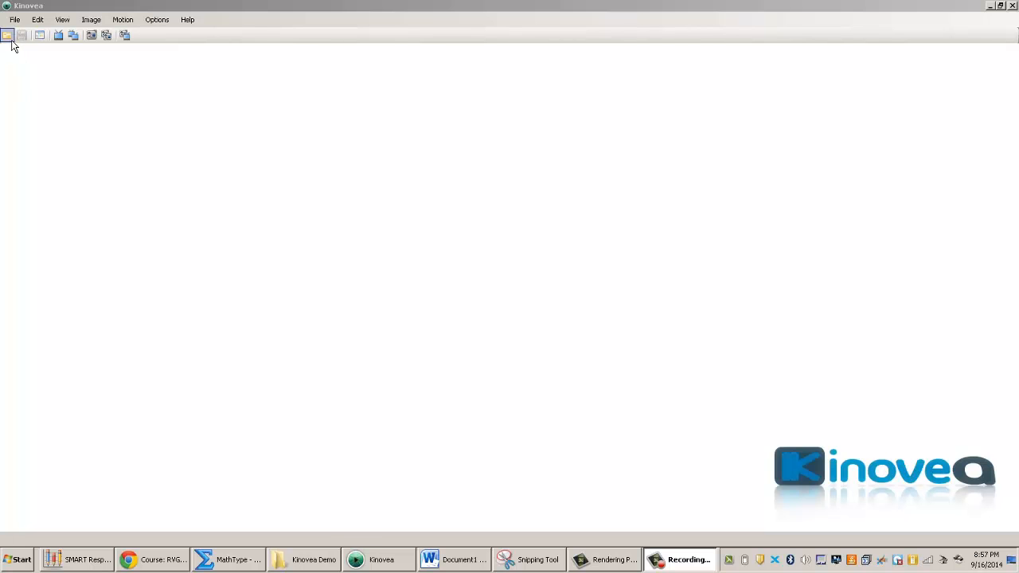
- Open the Kinovea Demo video from the Downloads folder
left_click(12, 45)
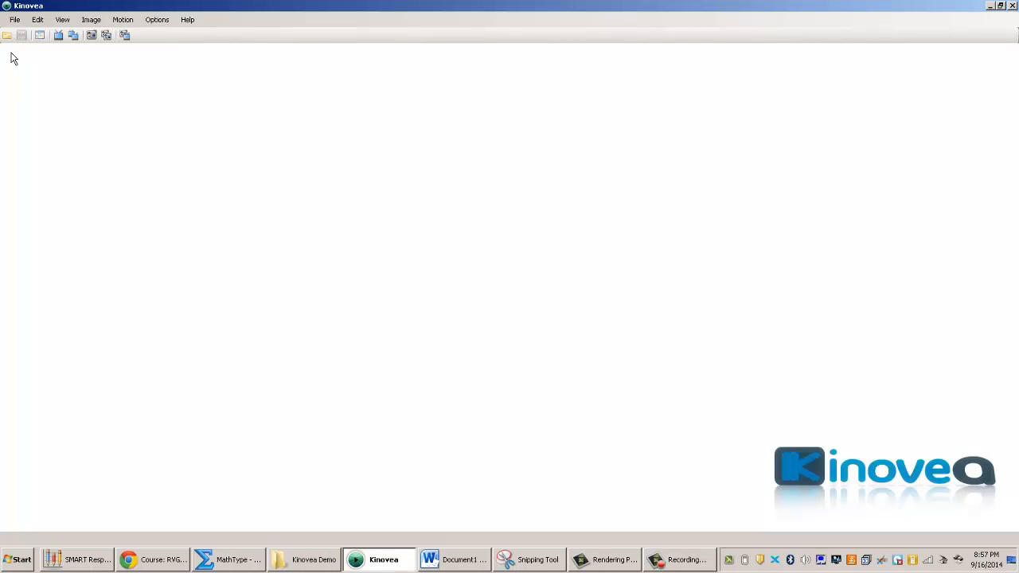
left_click(11, 40)
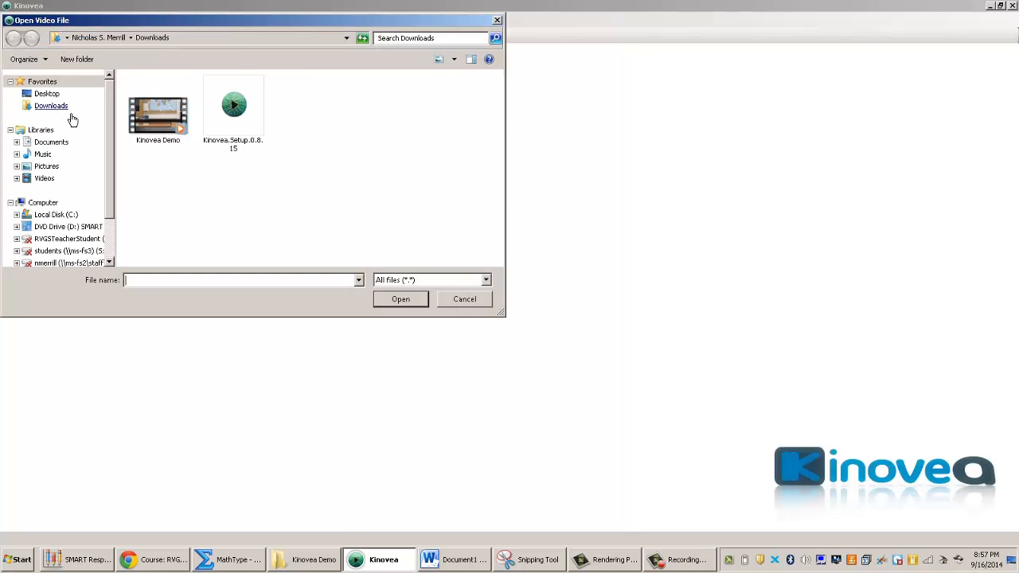
double_click(163, 137)
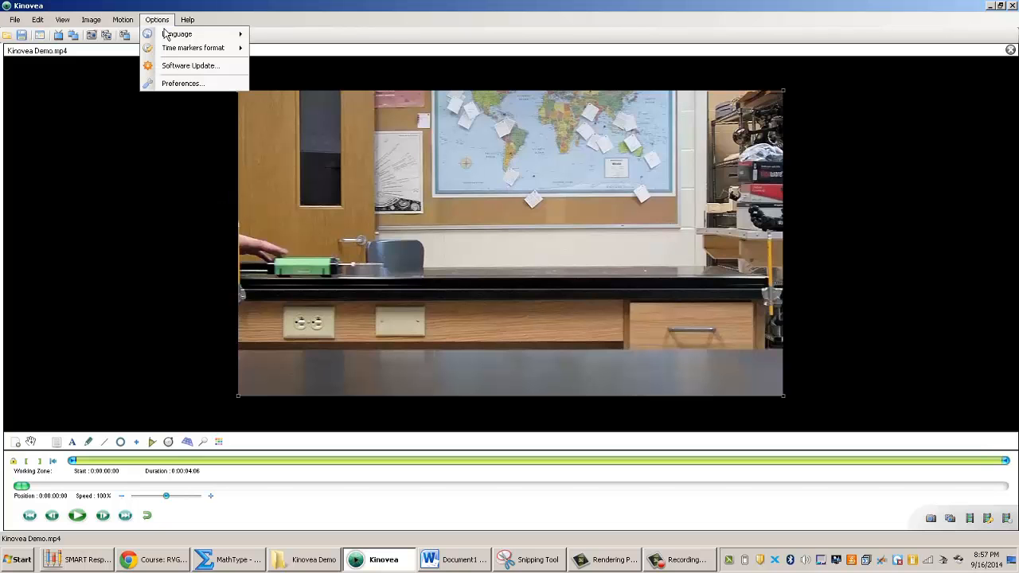
- Review the time marker formats, and save the drawing preferences with persistence enabled and Always Visible on
mouse_move(171, 54)
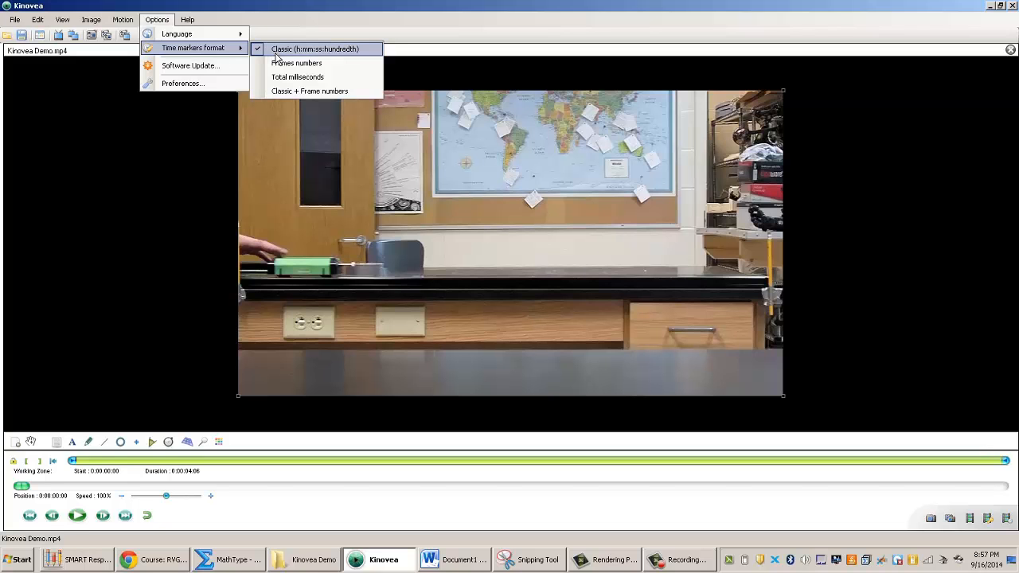
left_click(176, 238)
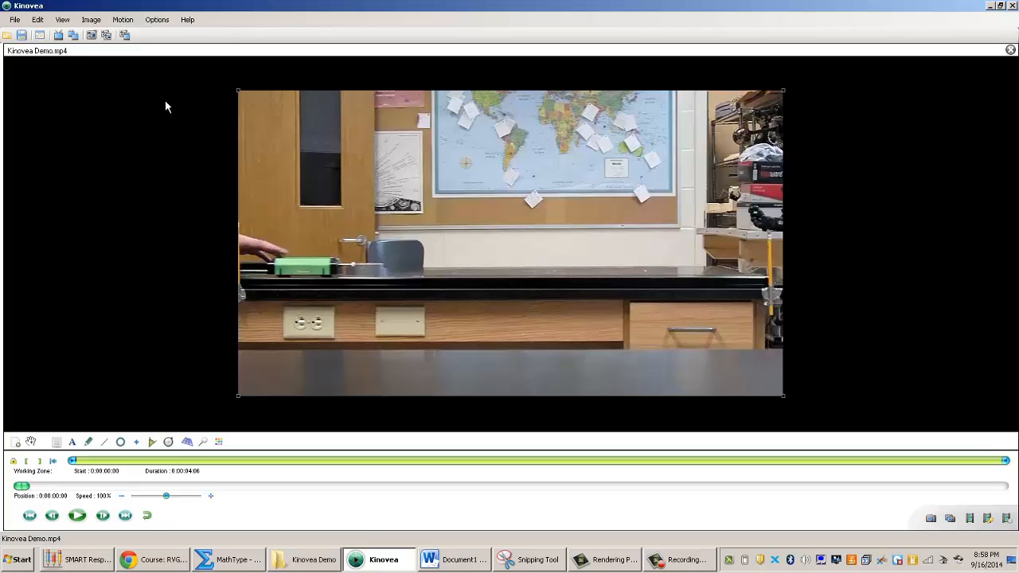
left_click(159, 20)
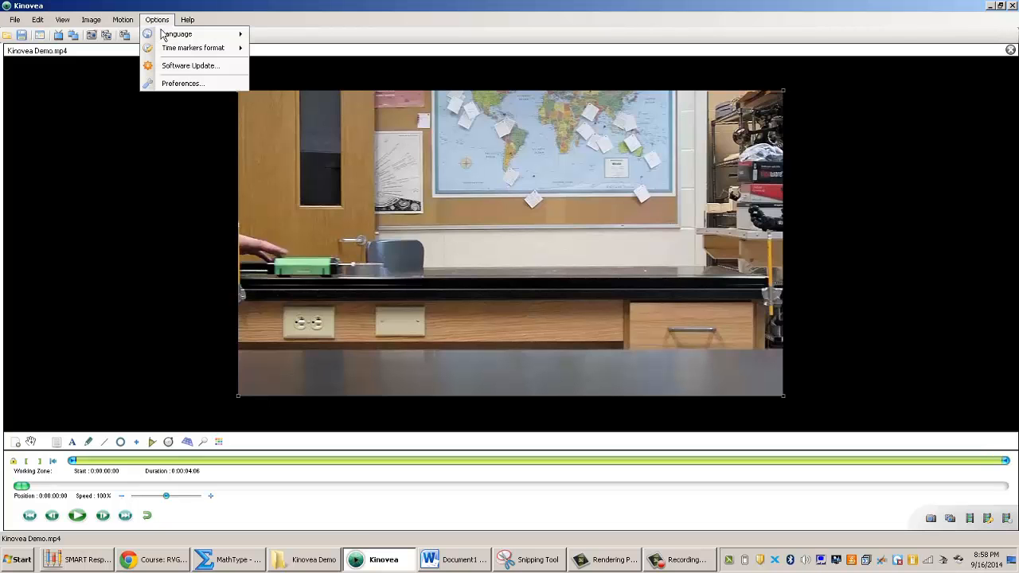
left_click(172, 85)
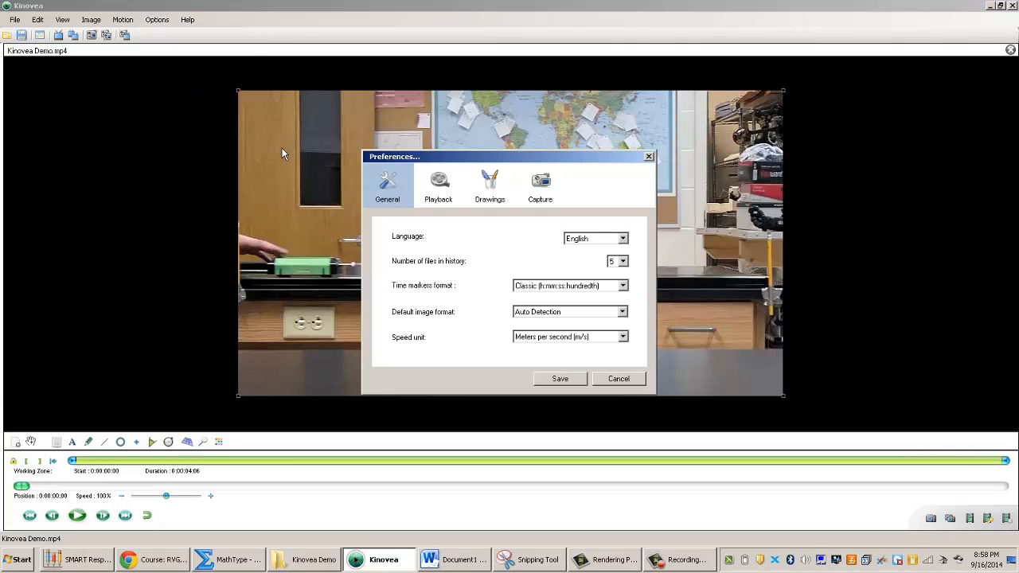
left_click(491, 201)
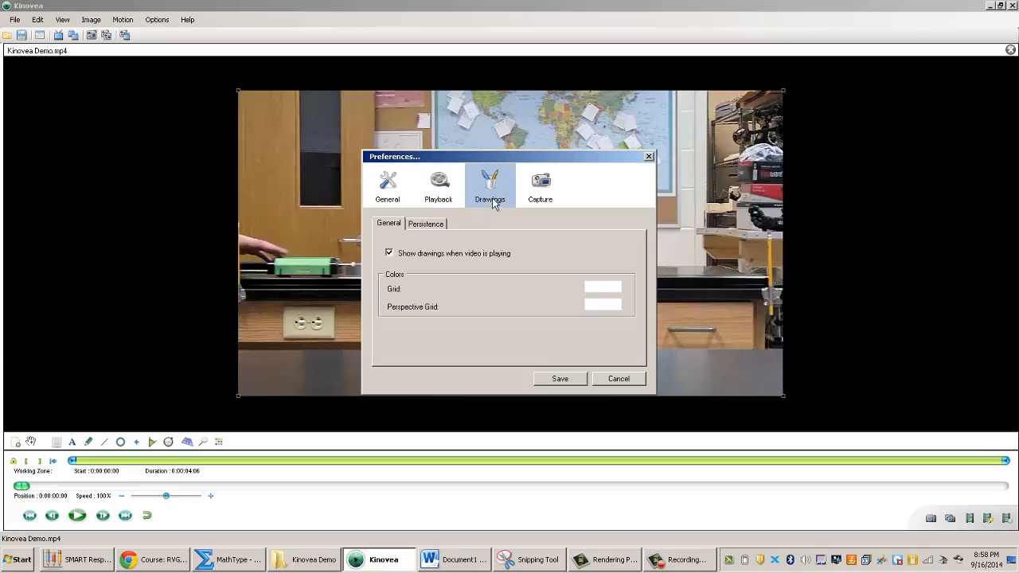
left_click(435, 228)
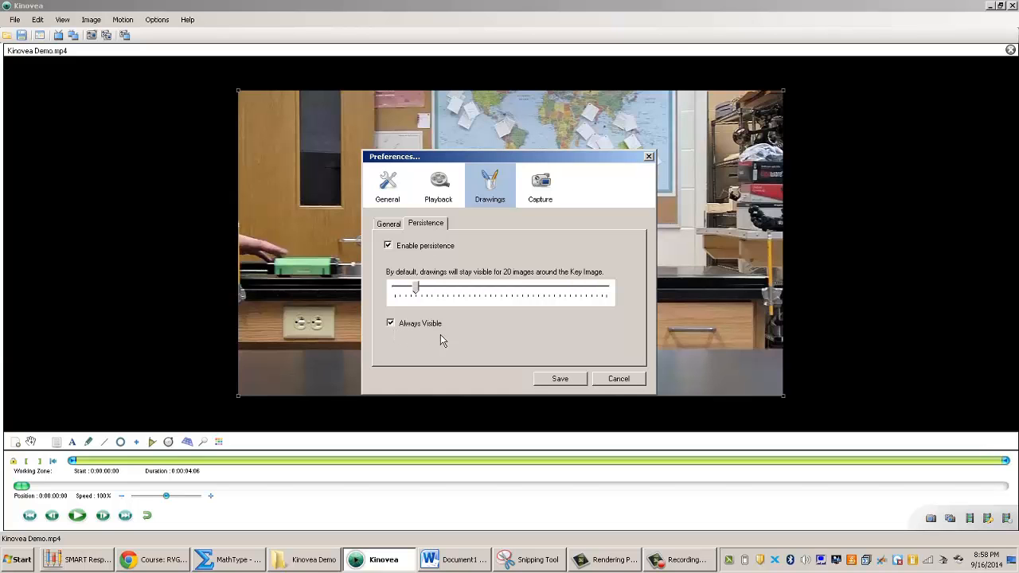
left_click(558, 380)
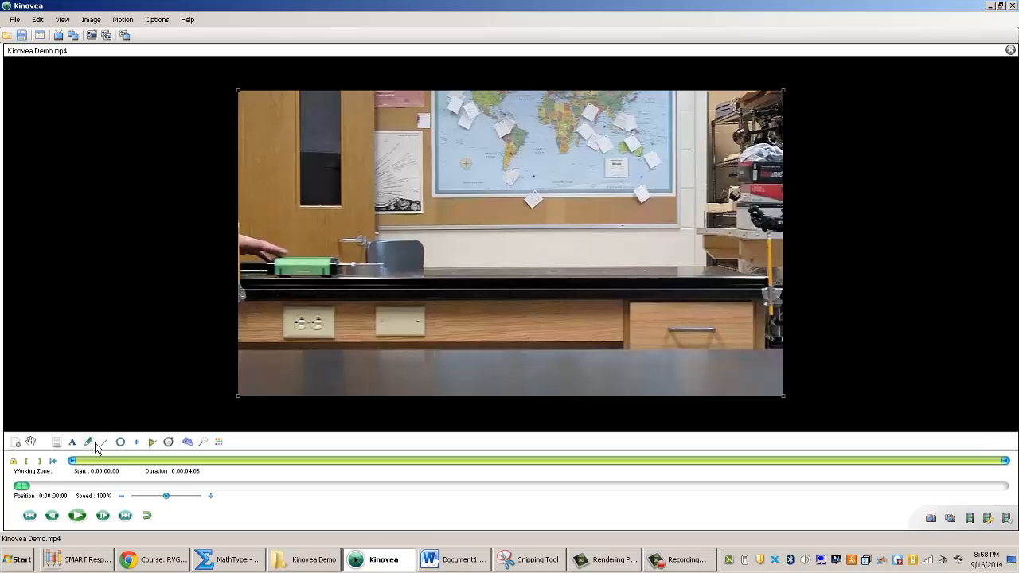
- Try a pencil dot on the white tip in front of the green cart, and delete it
left_click(93, 444)
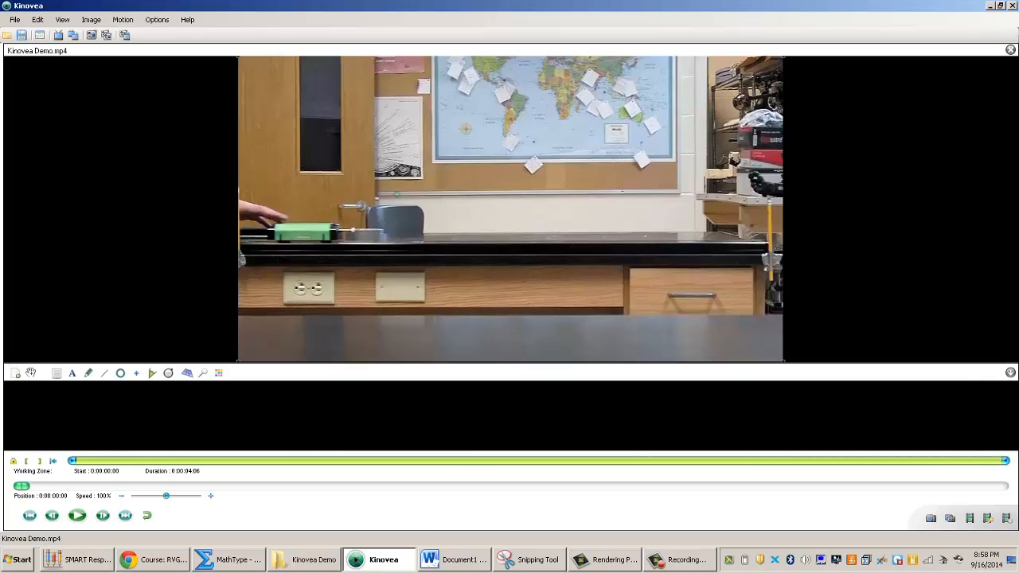
left_click(353, 230)
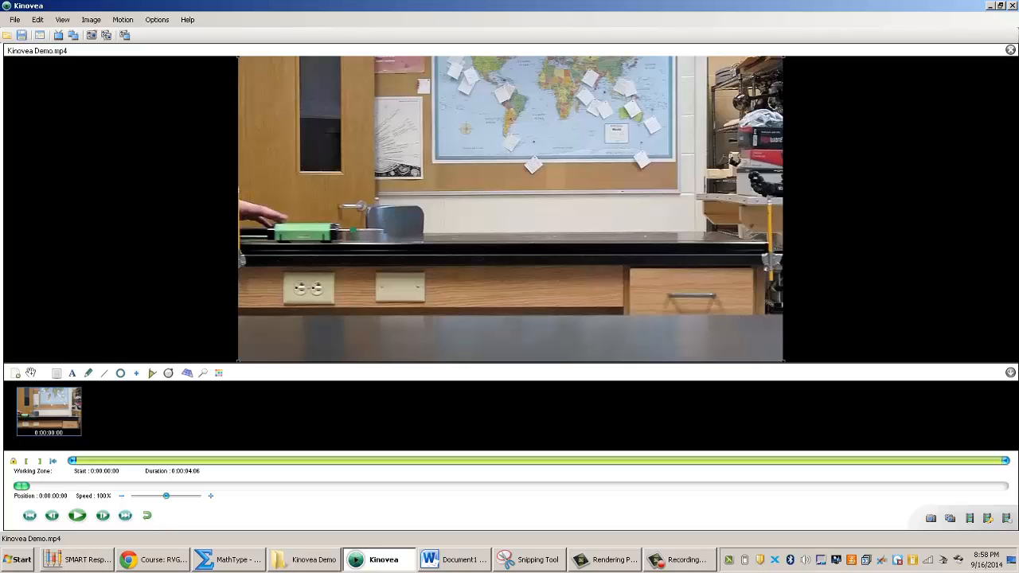
right_click(353, 231)
left_click(378, 270)
- Set the pencil color to yellow with a larger dot size in the color profile and apply it
left_click(221, 375)
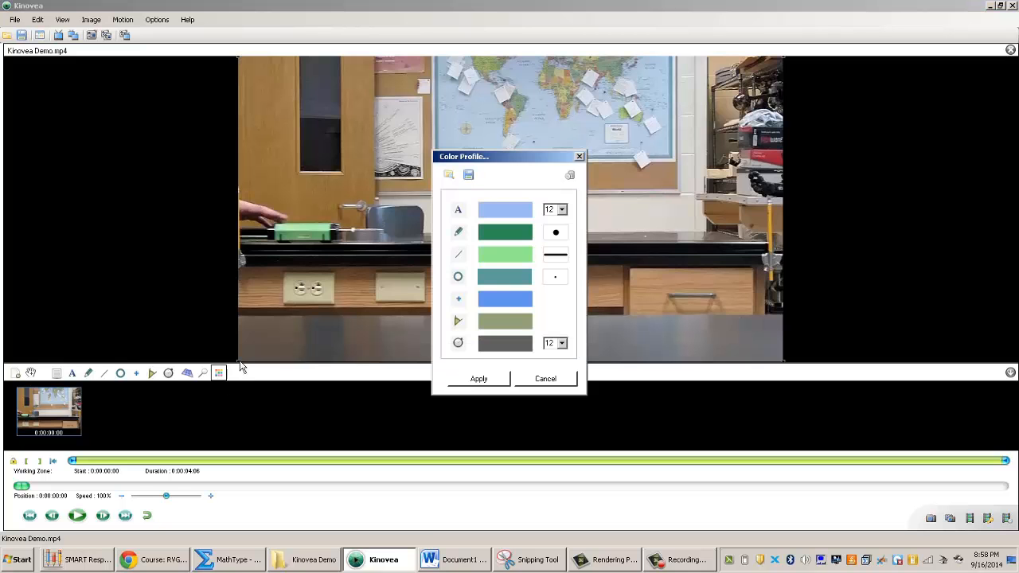
left_click(496, 233)
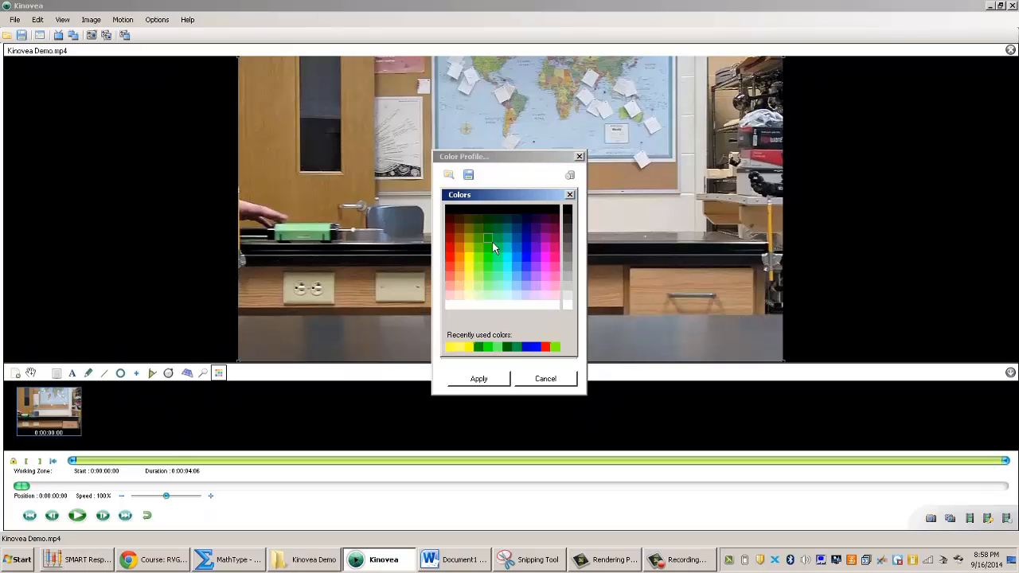
left_click(478, 263)
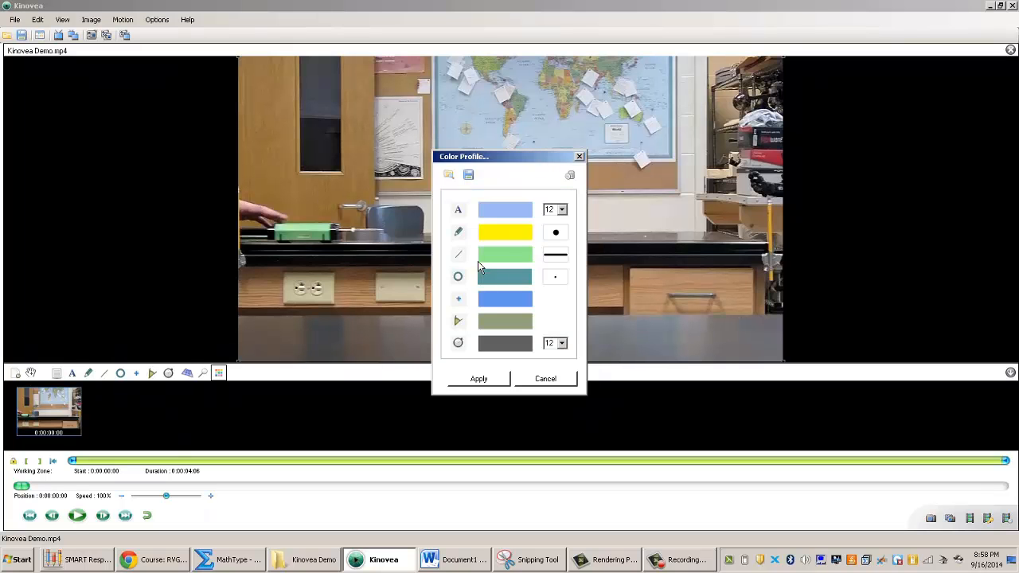
left_click(559, 235)
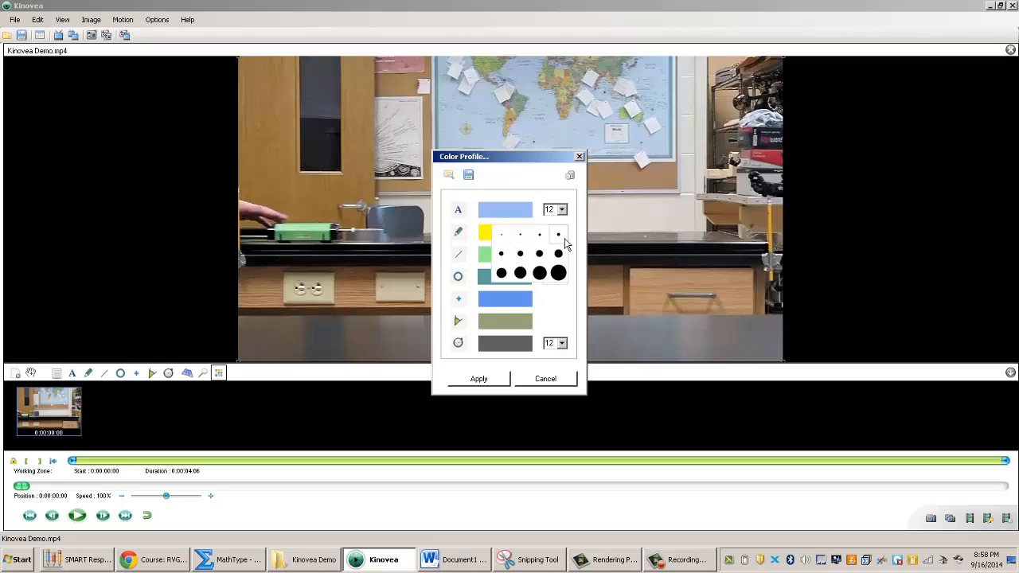
left_click(526, 276)
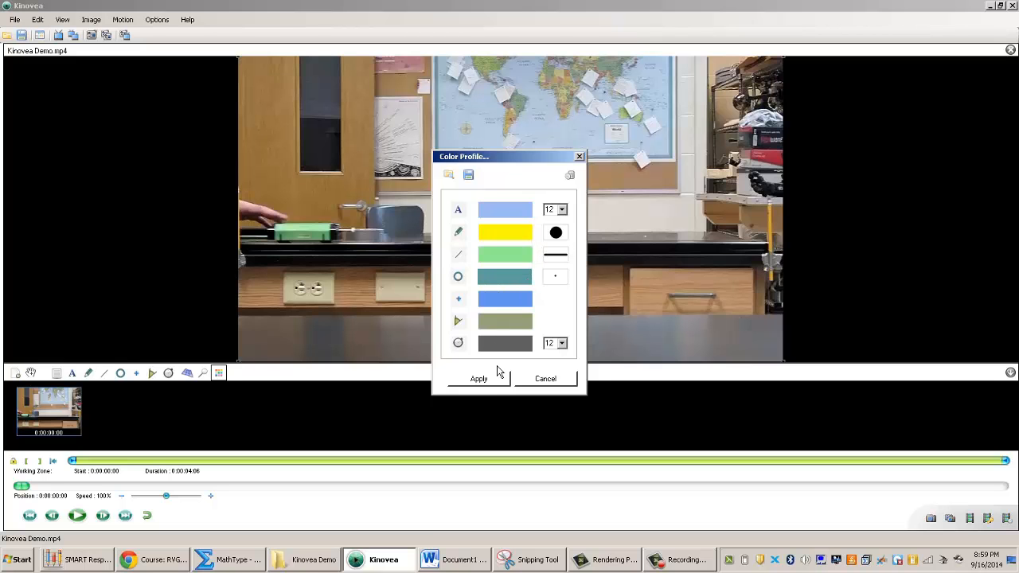
left_click(493, 385)
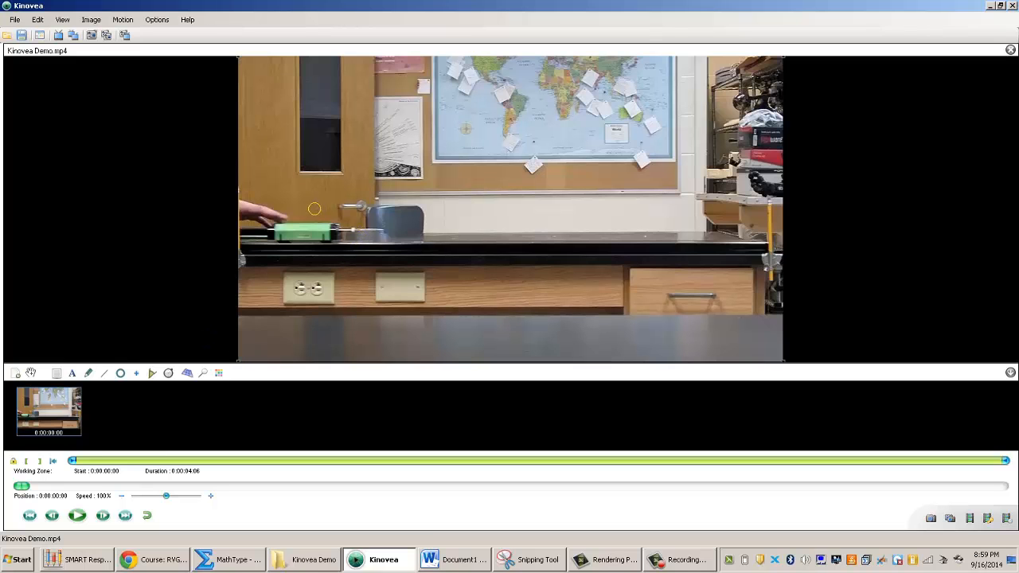
- Play the demo video to watch the cart's run, pause it and return to the first frame
left_click(78, 517)
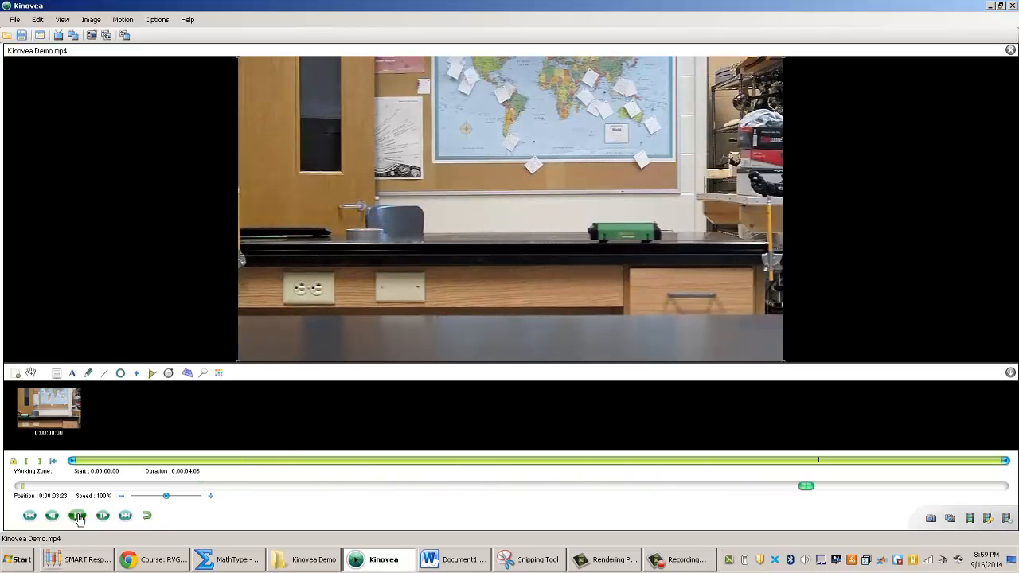
left_click(79, 516)
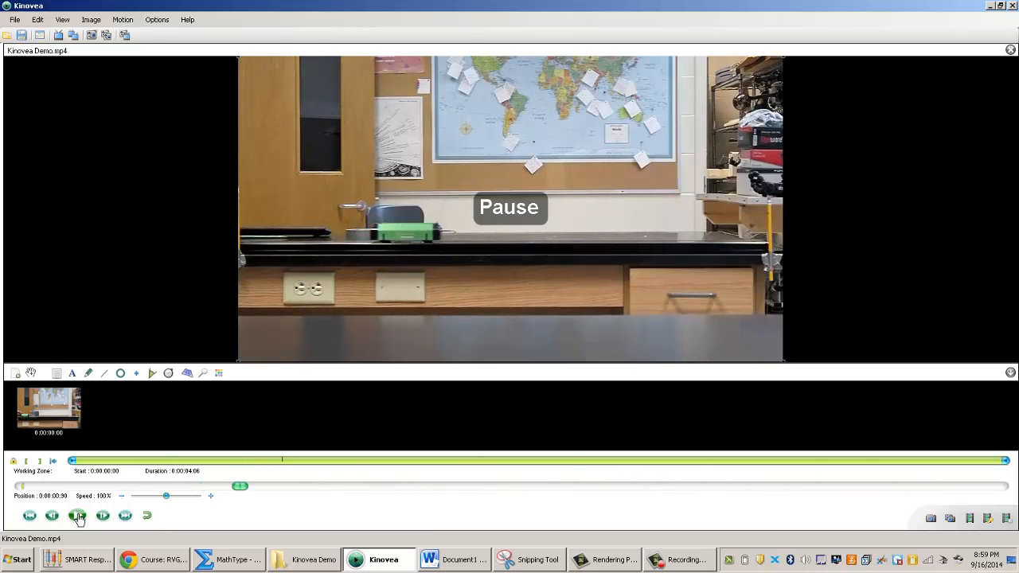
left_click(32, 516)
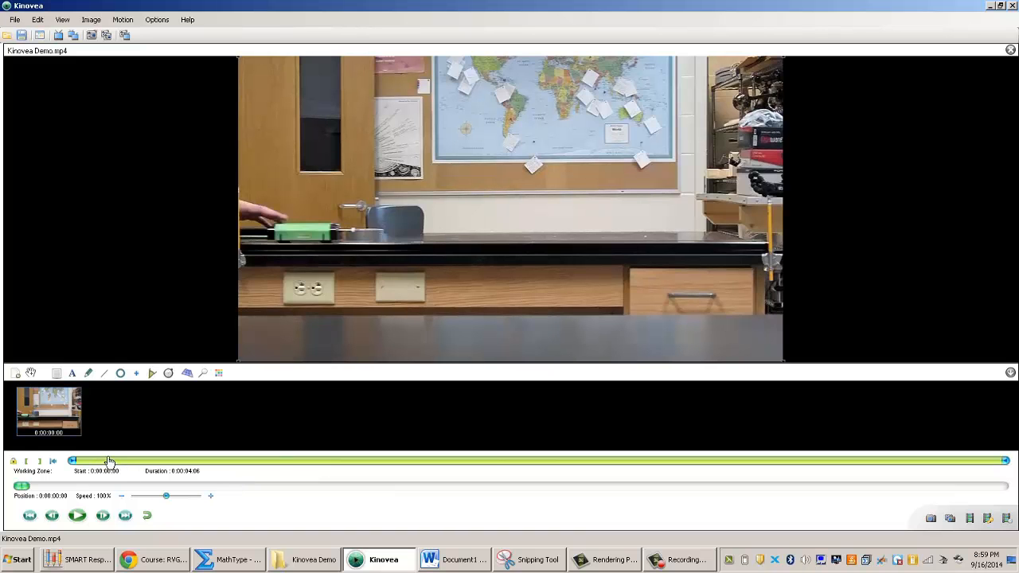
- Step the video forward frame by frame to 0:00:00:26 to examine when the cart leaves the hand
left_click(104, 517)
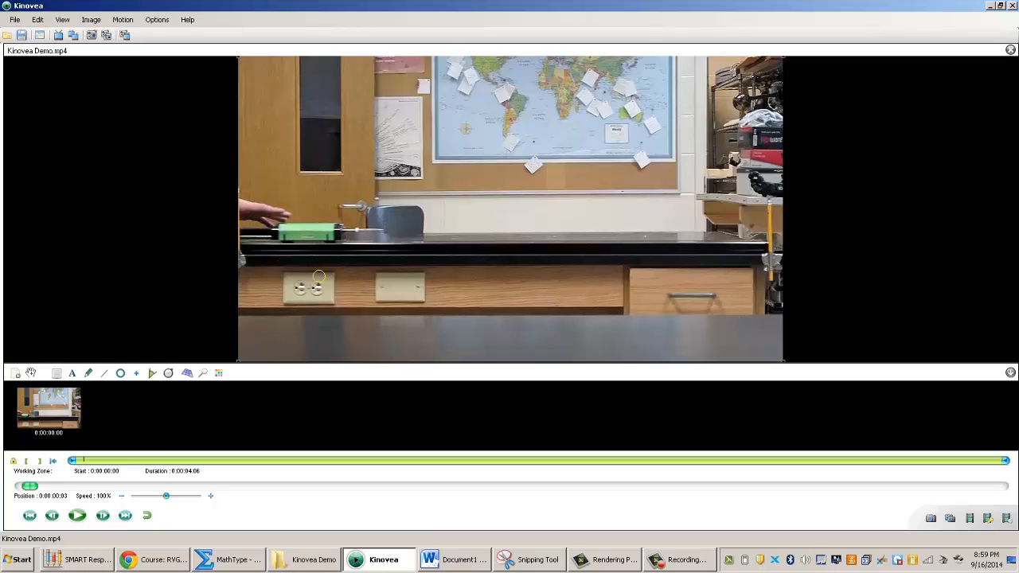
left_click(110, 516)
left_click(111, 517)
left_click(111, 517)
left_click(111, 517)
left_click(111, 517)
left_click(111, 516)
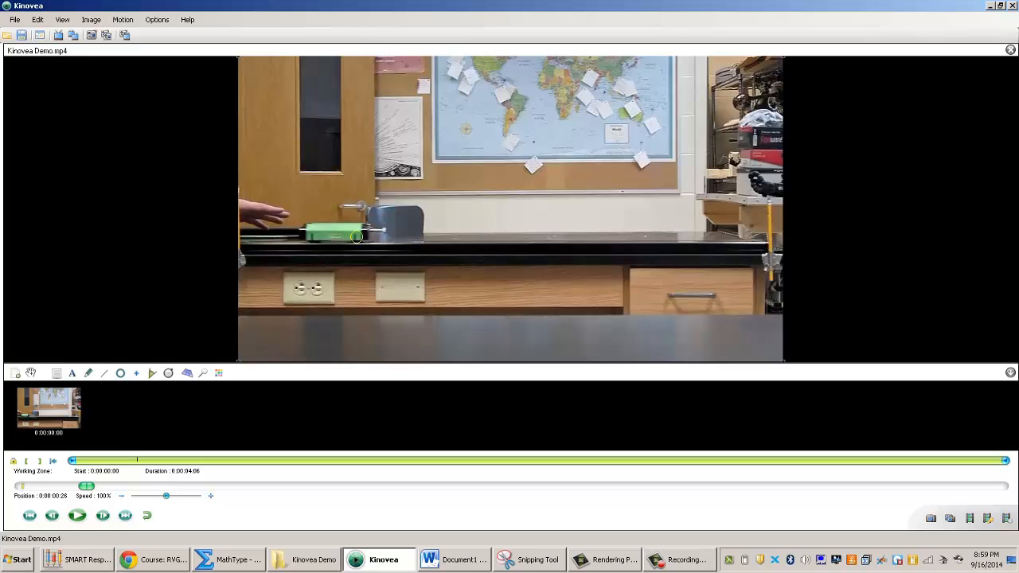
- Step the video back frame by frame to the start at 0:00:00:00
left_click(62, 517)
left_click(63, 517)
left_click(63, 516)
left_click(62, 517)
left_click(63, 516)
left_click(62, 517)
left_click(62, 517)
left_click(63, 516)
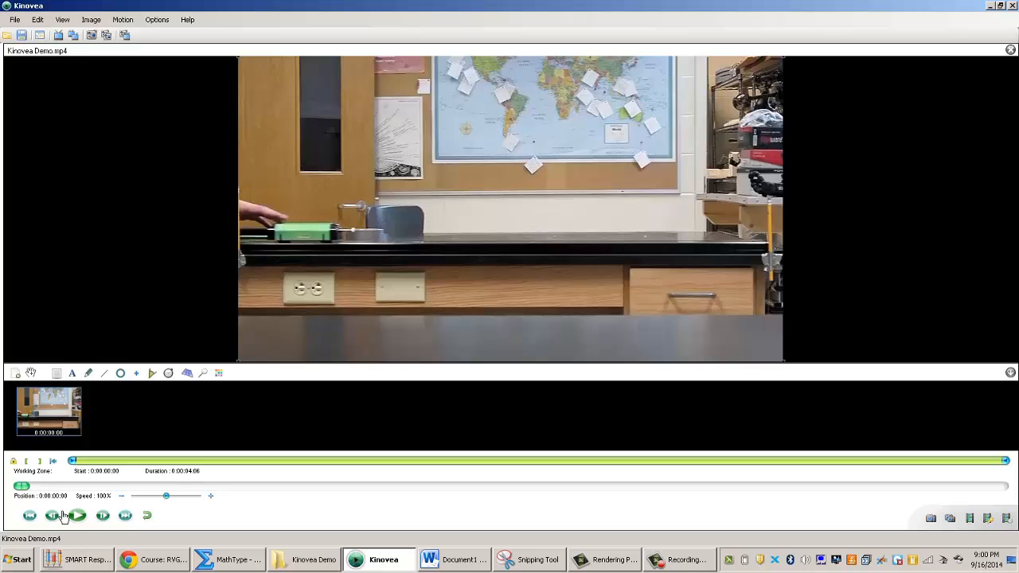
- Step the video forward frame by frame to 0:00:00:10 to examine the cart's early motion
left_click(103, 515)
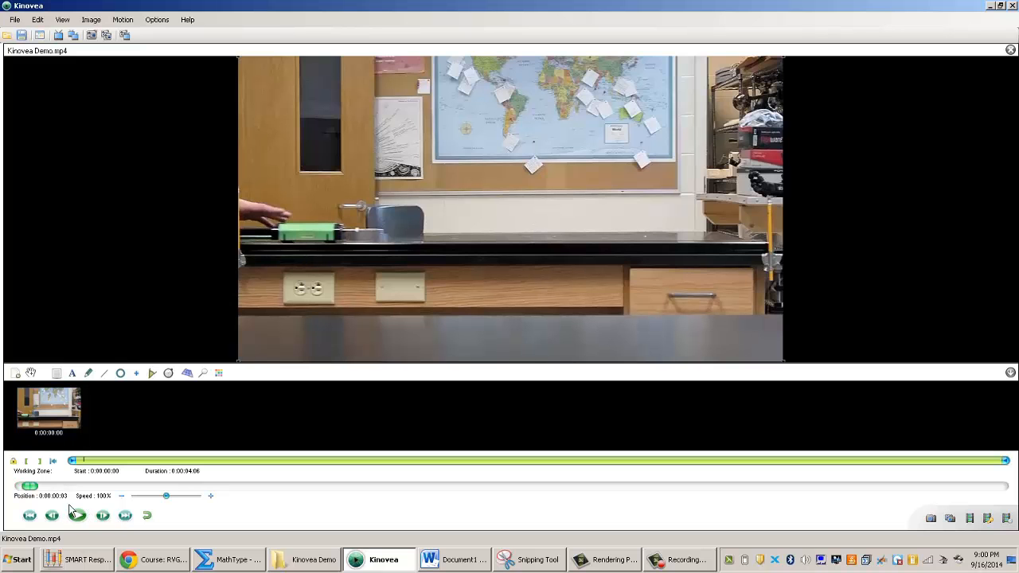
left_click(104, 518)
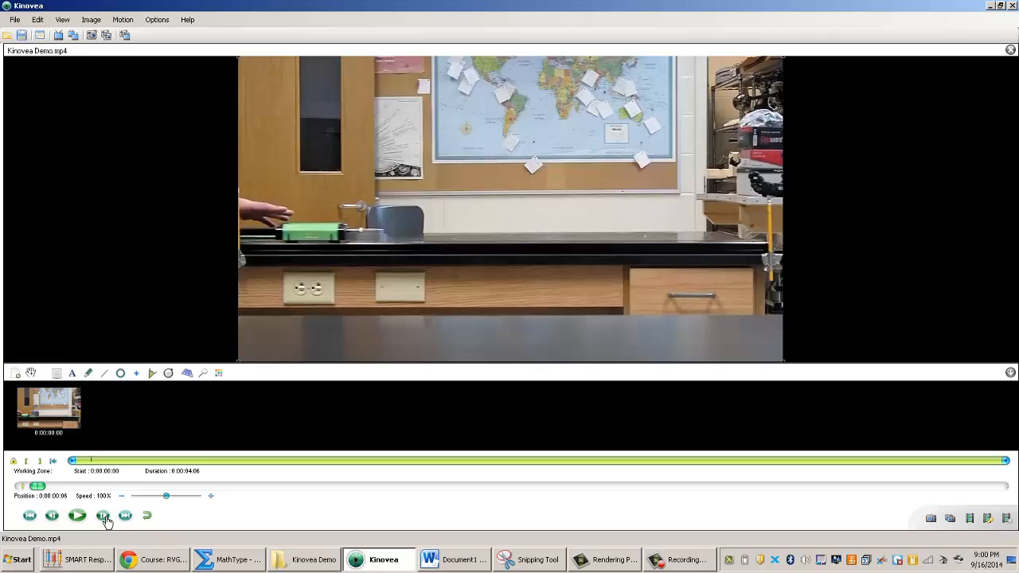
left_click(104, 517)
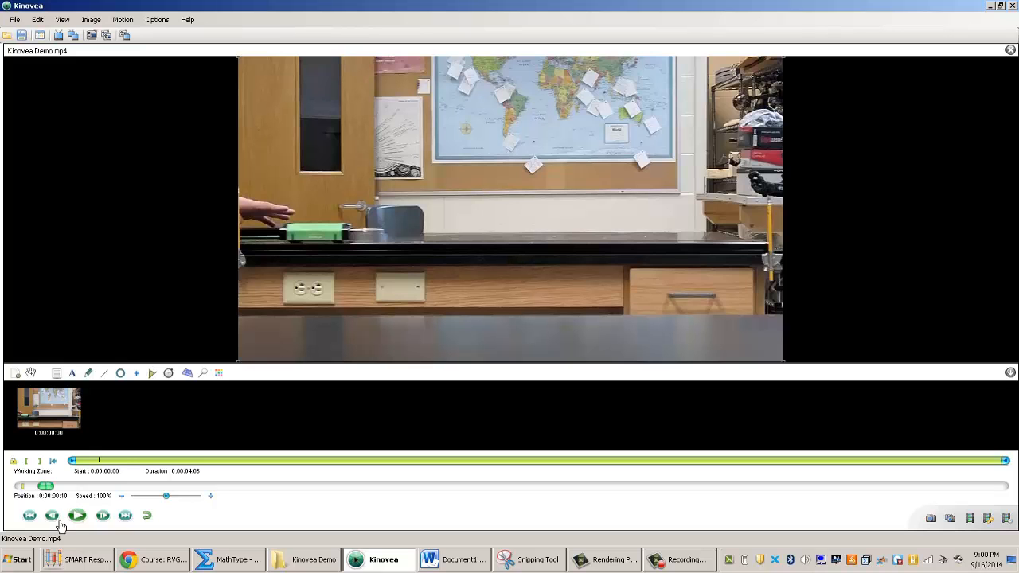
- Return to the first frame and mark the front tip of the cart with a pencil dot
left_click(32, 518)
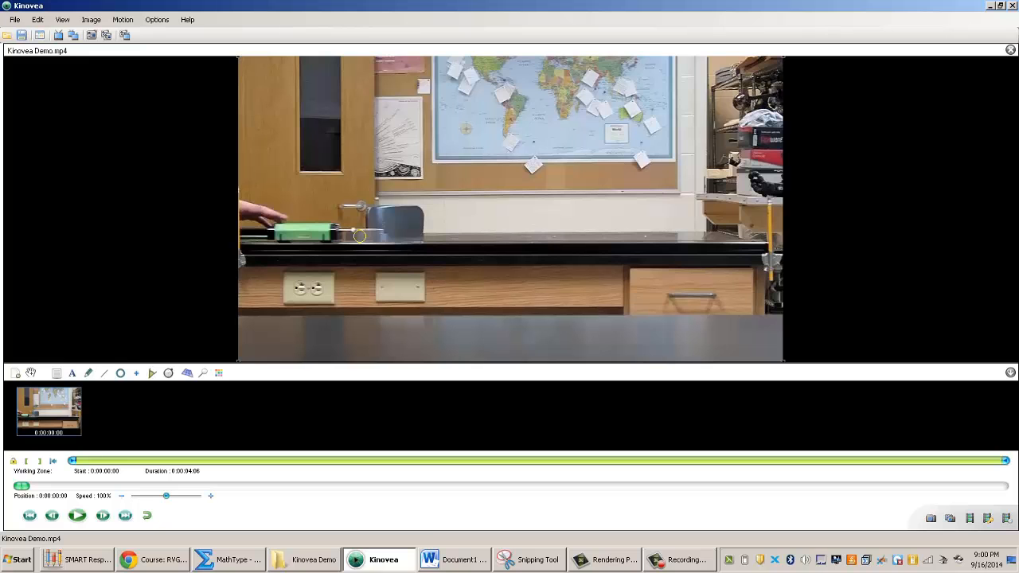
left_click(354, 230)
left_click(104, 516)
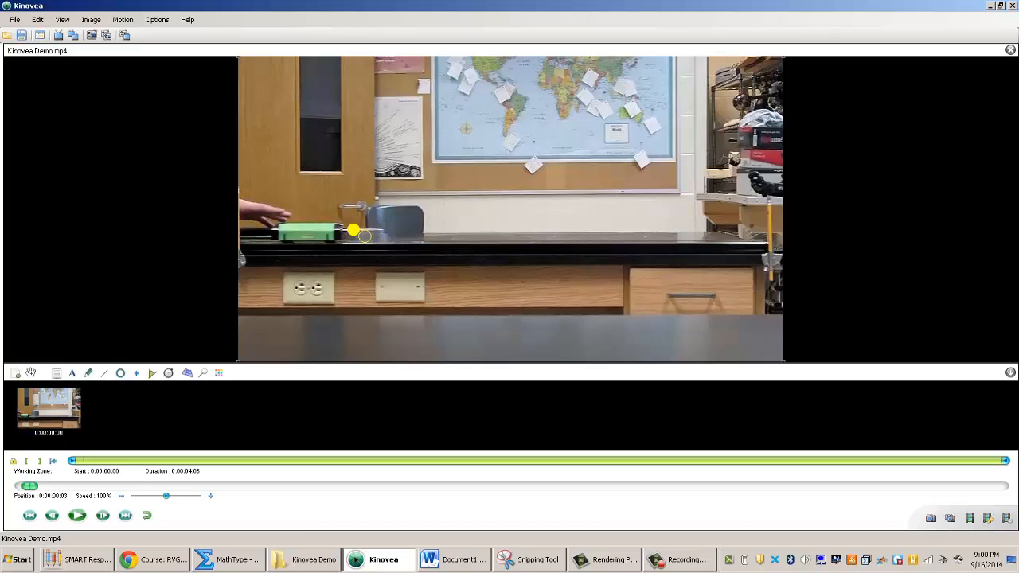
left_click(104, 516)
left_click(103, 516)
left_click(104, 516)
left_click(104, 515)
left_click(103, 516)
left_click(103, 516)
left_click(103, 516)
left_click(103, 515)
left_click(104, 516)
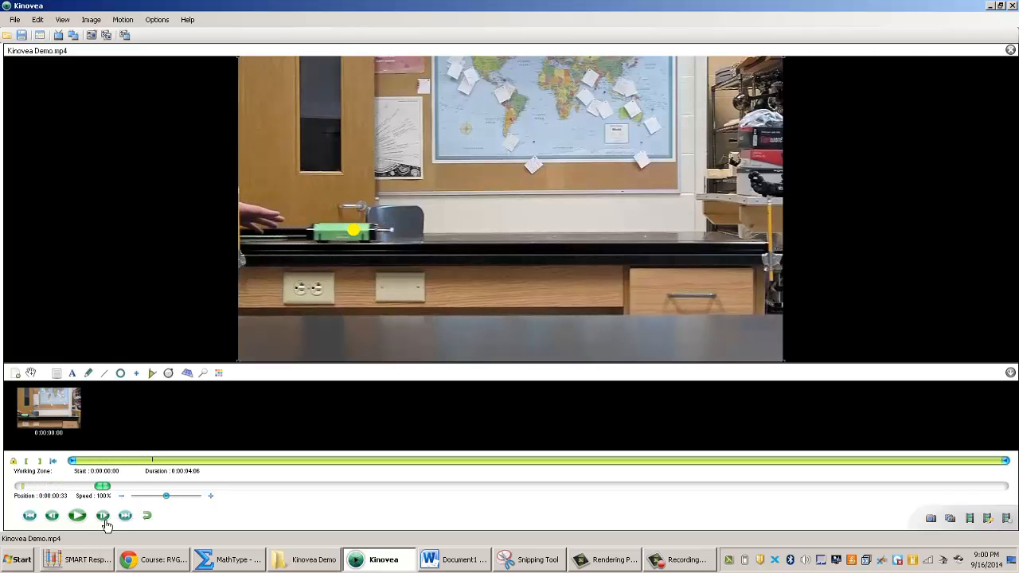
left_click(35, 519)
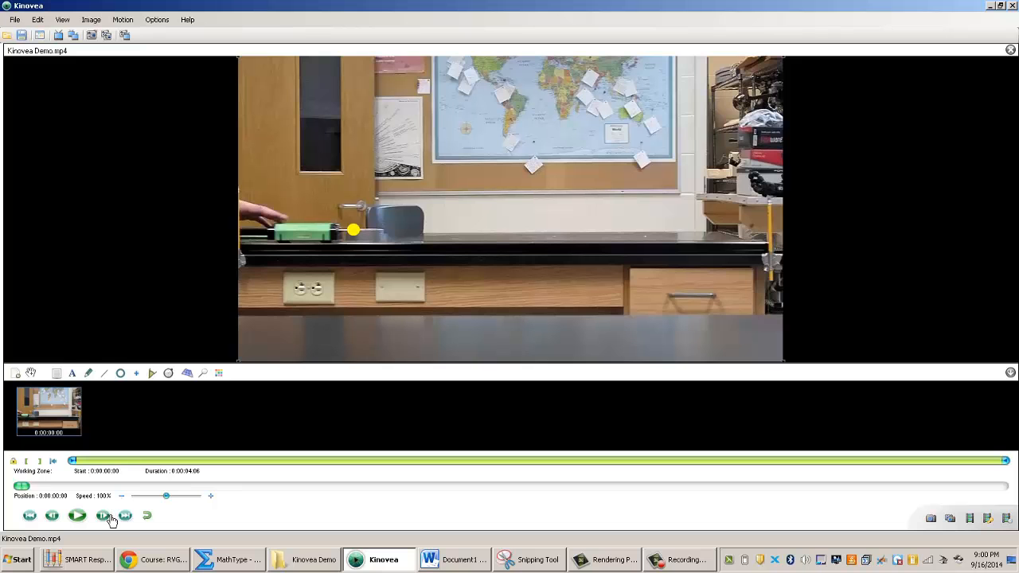
- Advance the video frame by frame to 0:00:00:30 and mark the cart's front tip with a dot
left_click(104, 516)
left_click(103, 515)
left_click(103, 516)
left_click(103, 516)
left_click(104, 516)
left_click(103, 516)
left_click(103, 516)
left_click(104, 516)
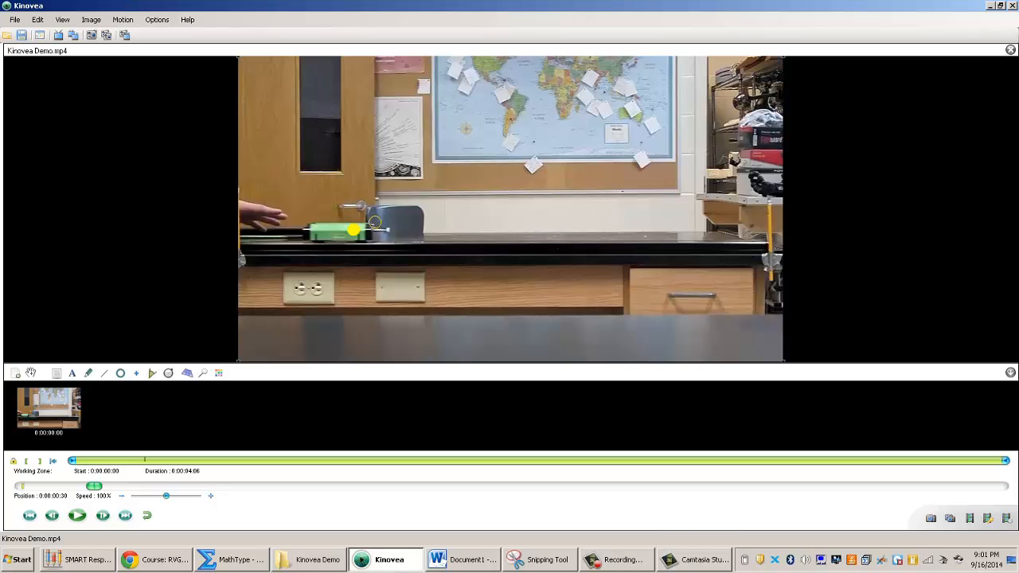
left_click(388, 229)
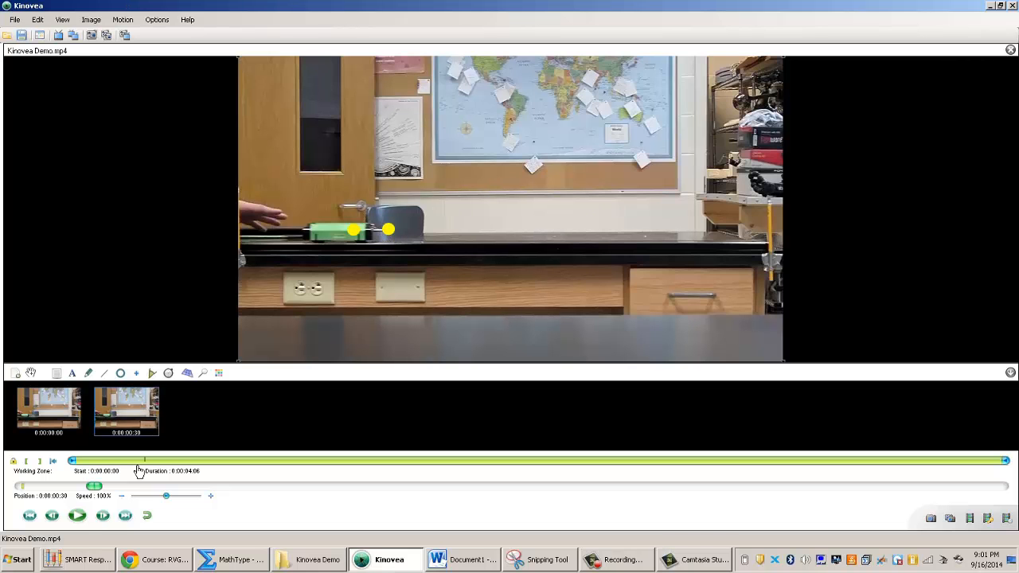
- Advance the video to 0:00:00:60 and mark the cart's front tip with a third dot
left_click(103, 516)
left_click(104, 515)
left_click(104, 516)
left_click(104, 516)
left_click(104, 515)
left_click(103, 516)
left_click(103, 516)
left_click(104, 515)
left_click(104, 516)
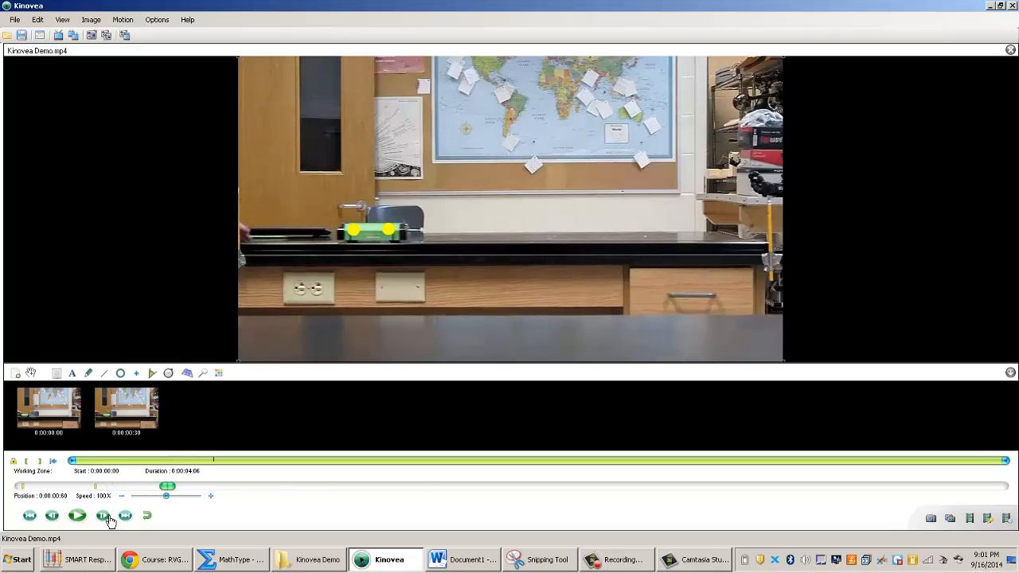
left_click(424, 231)
- Advance the video to 0:00:00:90 and mark the cart's front tip with a fourth dot
left_click(109, 518)
left_click(104, 517)
left_click(104, 517)
left_click(104, 517)
left_click(103, 517)
left_click(103, 517)
left_click(104, 517)
left_click(103, 517)
left_click(103, 517)
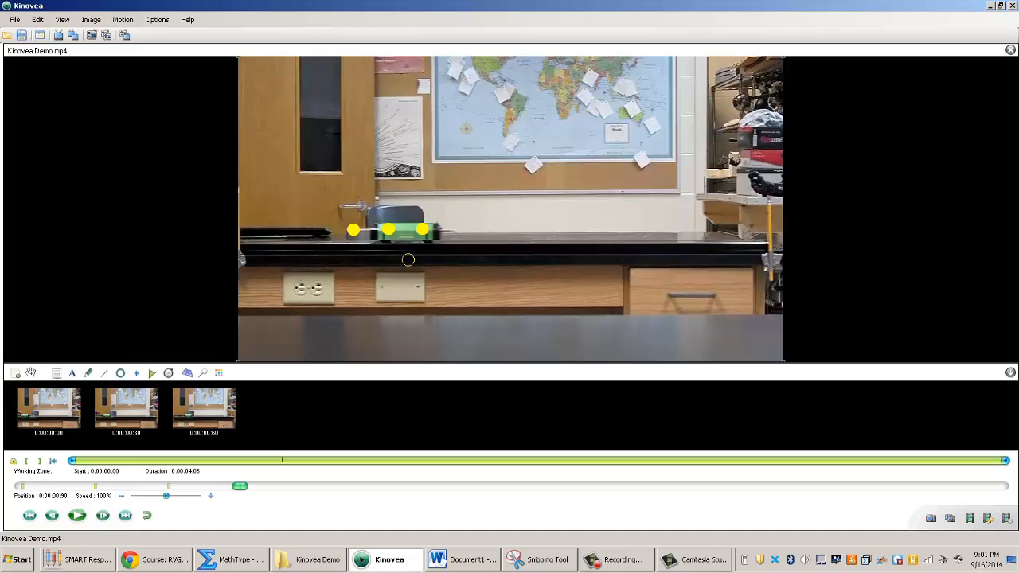
left_click(457, 232)
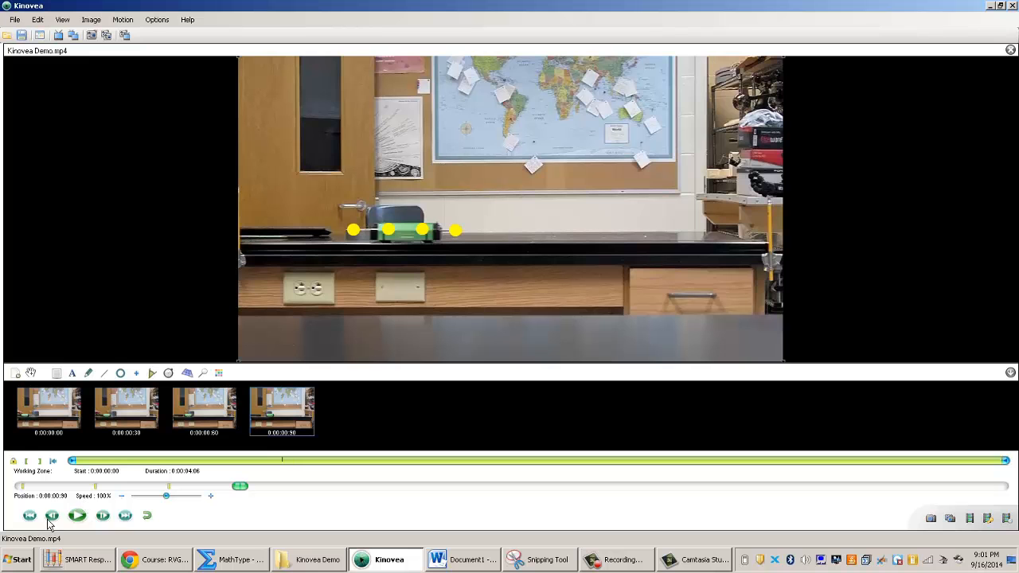
- Return to the first frame and add the text label "0s" above the first dot
left_click(32, 518)
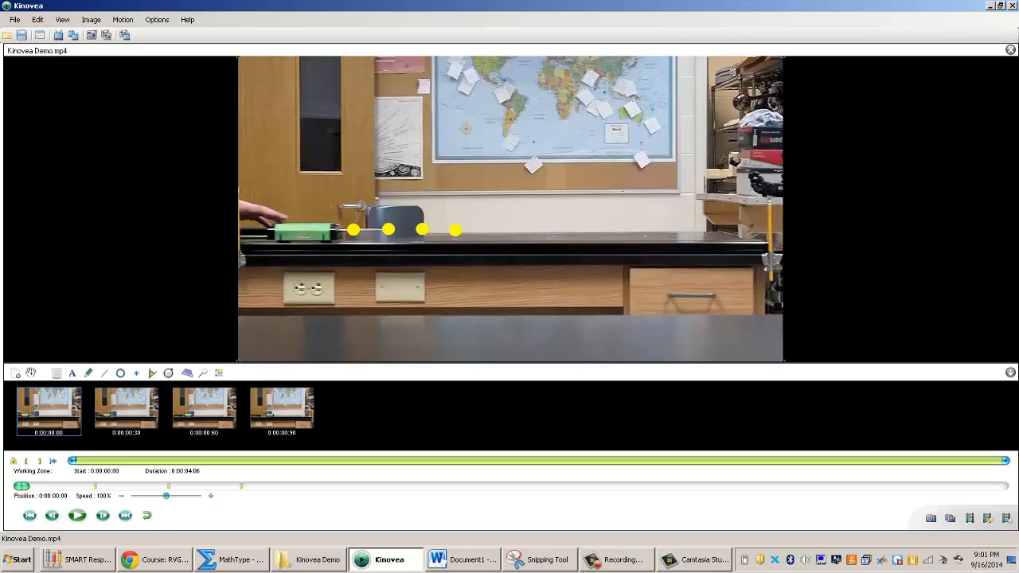
left_click(356, 217)
type("0s")
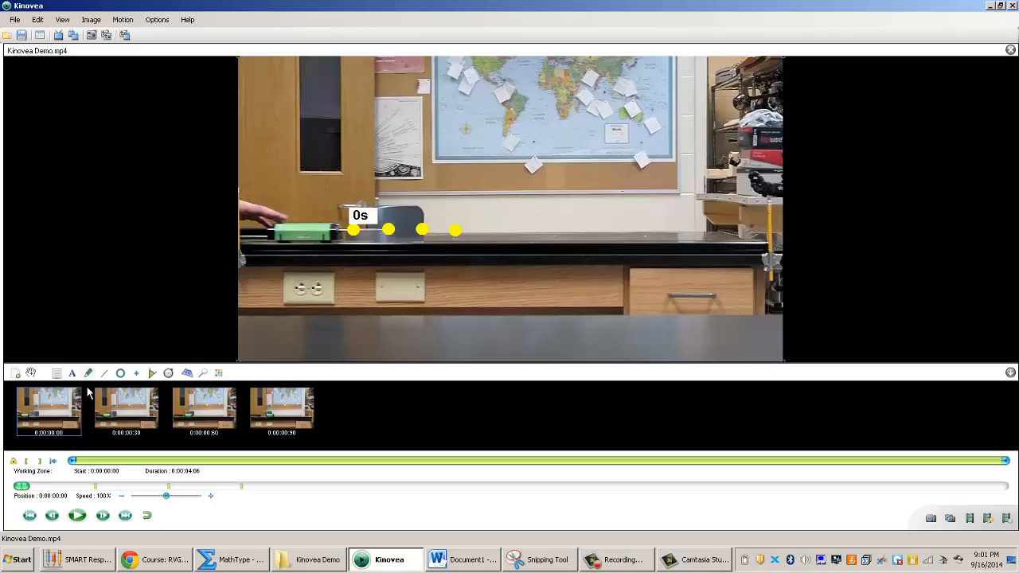
left_click(192, 301)
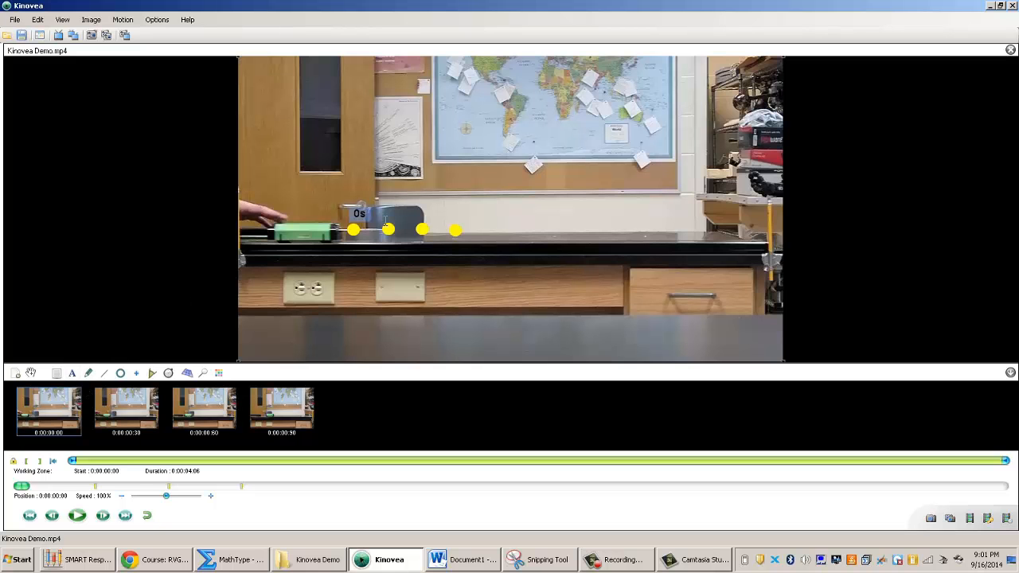
- Set the text label color to white in the color profile and apply it
left_click(219, 374)
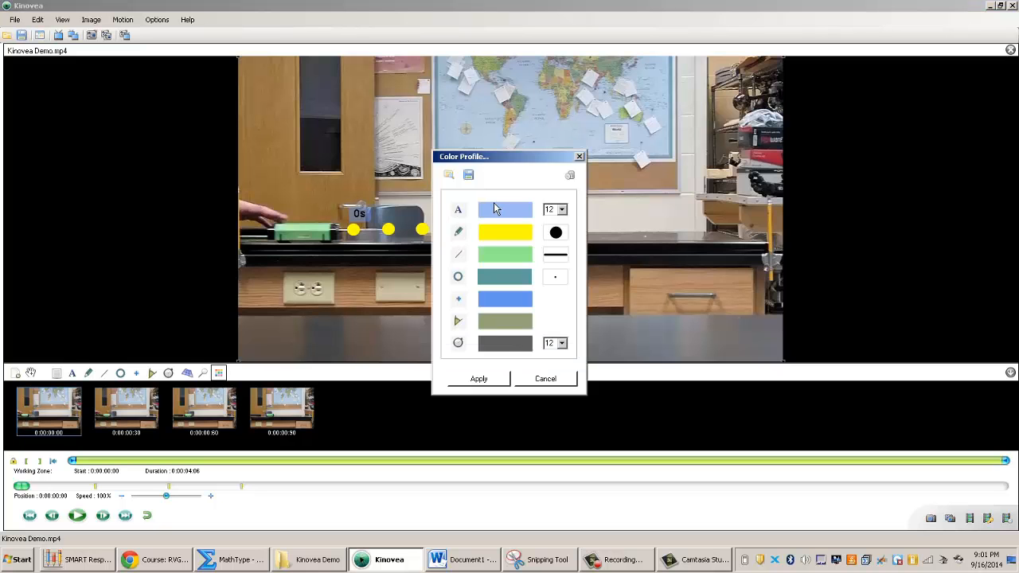
left_click(496, 213)
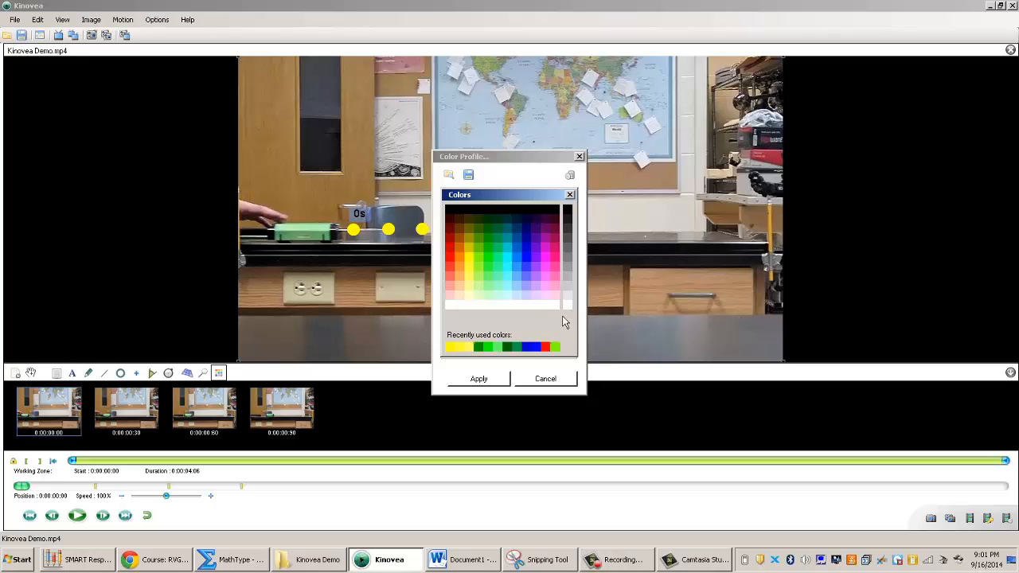
left_click(578, 316)
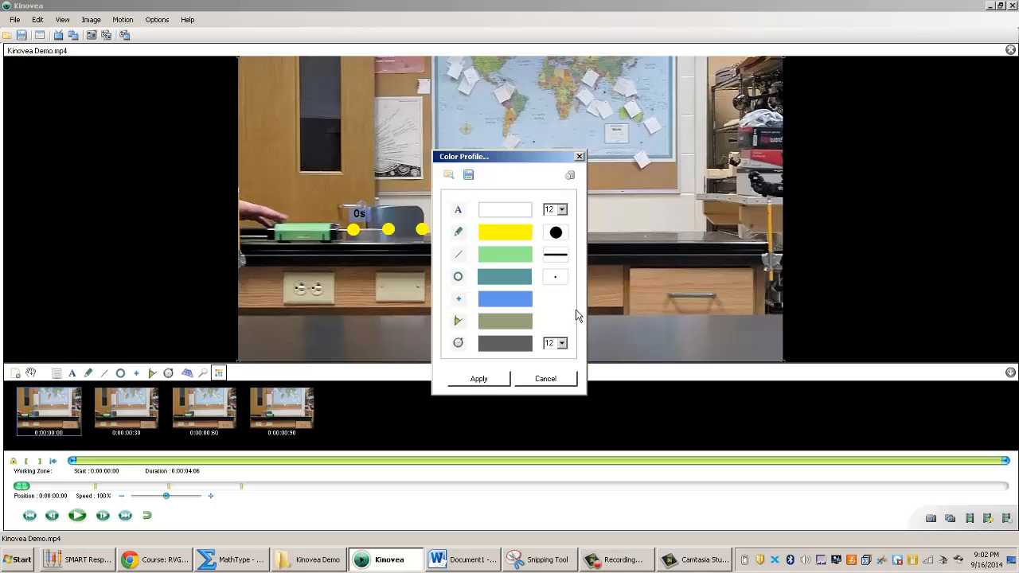
left_click(562, 211)
left_click(566, 218)
left_click(501, 380)
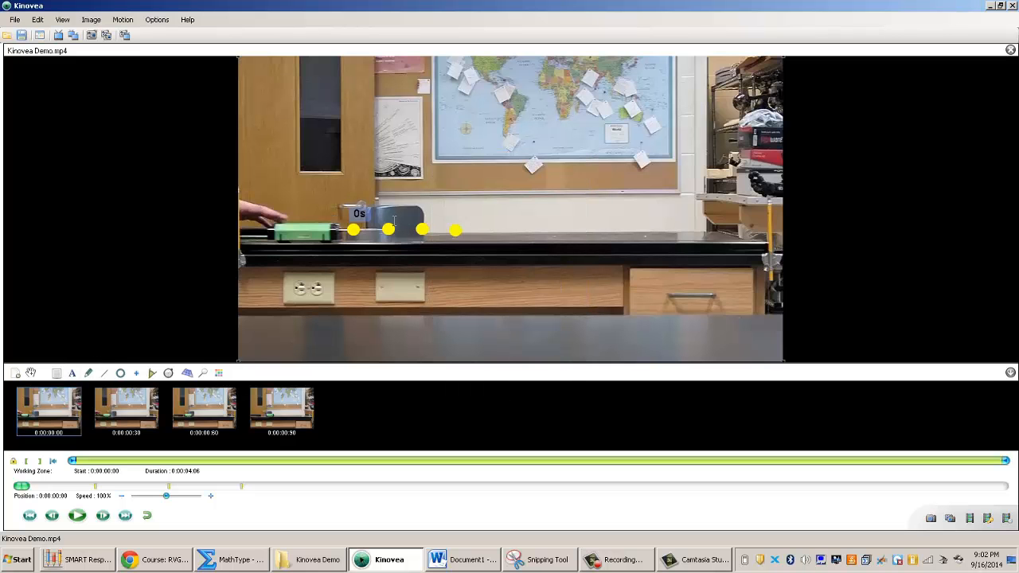
- Add the text labels "0.3s", "0.6s" and "0.9s" above the second, third and fourth dots
type("0.3s")
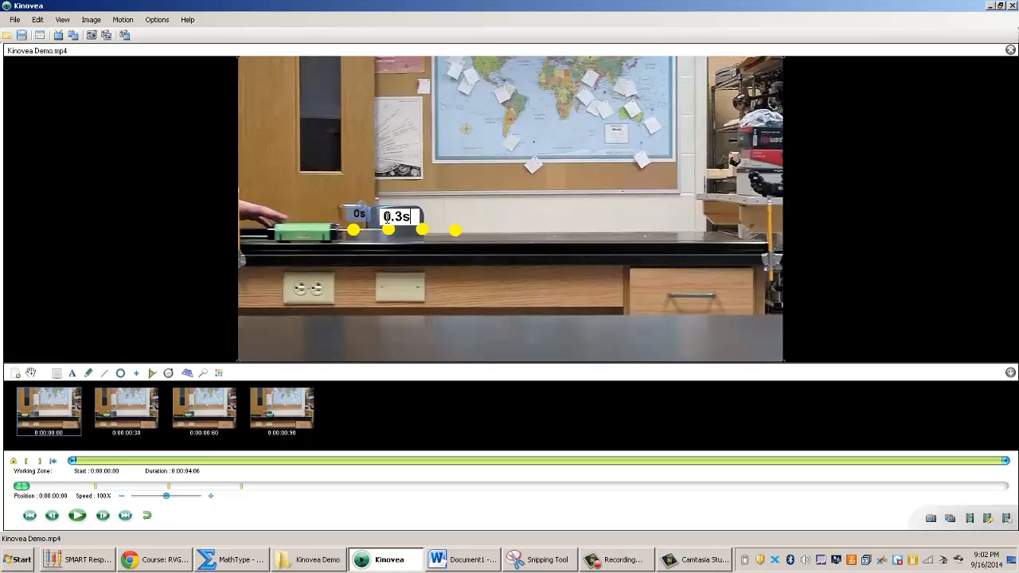
left_click(74, 374)
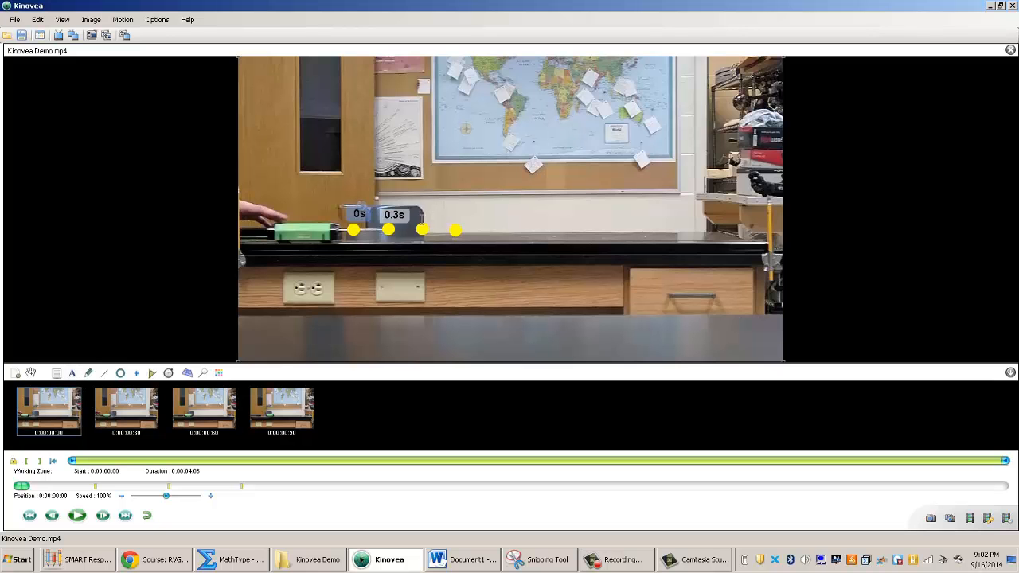
left_click(422, 219)
type("0.6s")
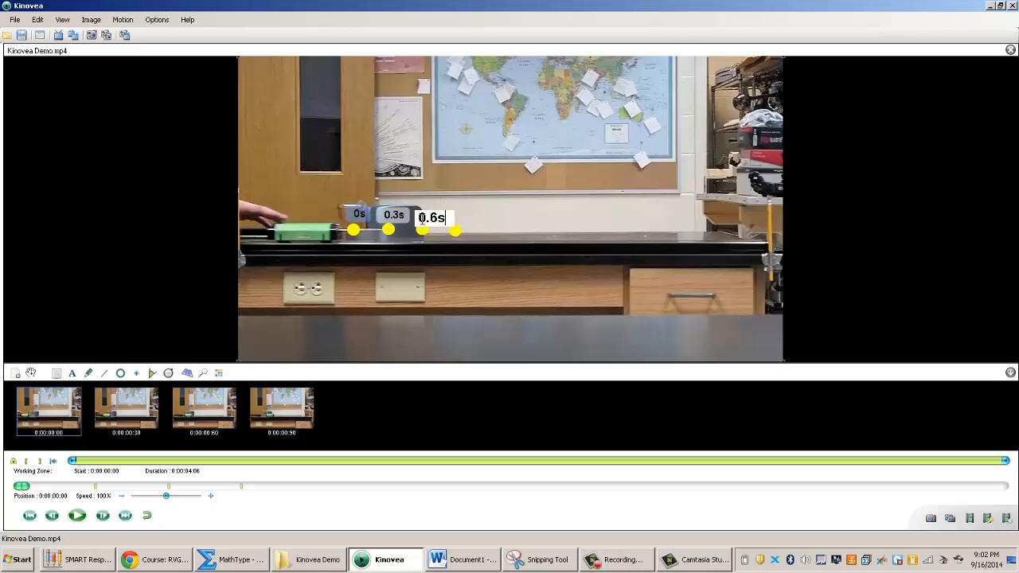
left_click(466, 210)
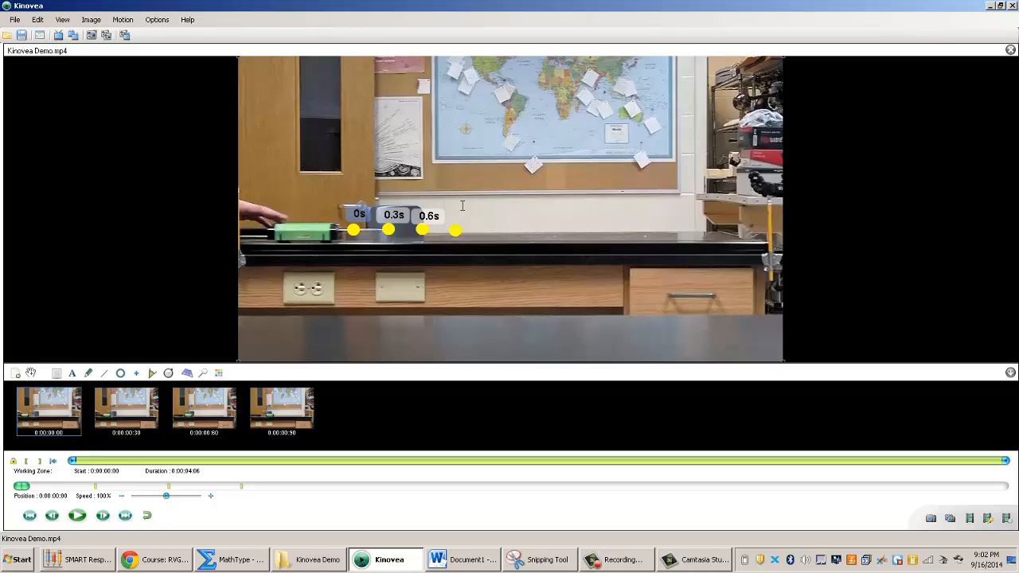
left_click(459, 218)
type("0.9s")
left_click(446, 256)
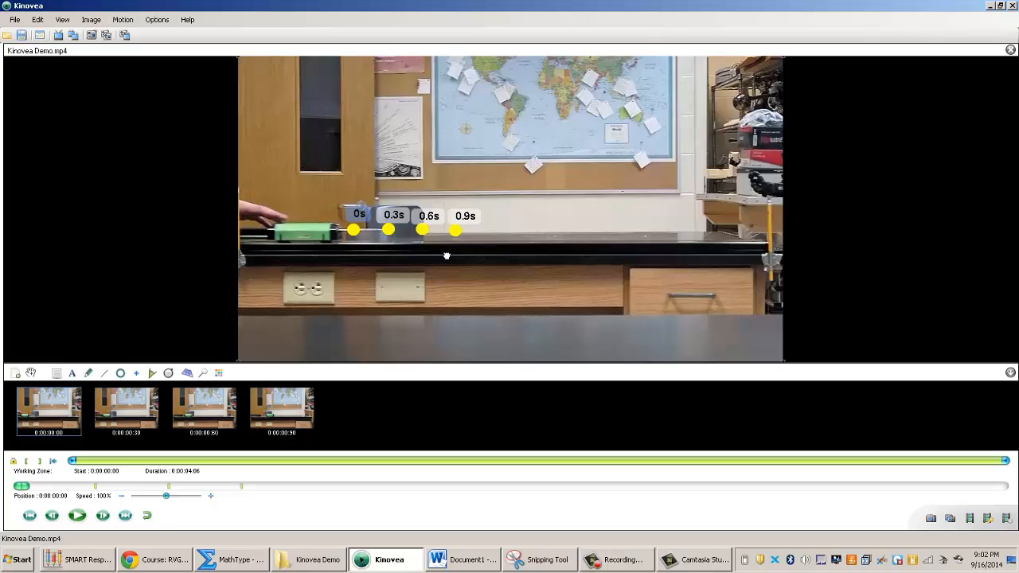
- Step the video forward past 0:00:00:30 to check the cart against the labelled dots, and return to the first frame
left_click(104, 517)
left_click(104, 516)
left_click(104, 516)
left_click(103, 516)
left_click(103, 516)
left_click(103, 516)
left_click(103, 516)
left_click(103, 516)
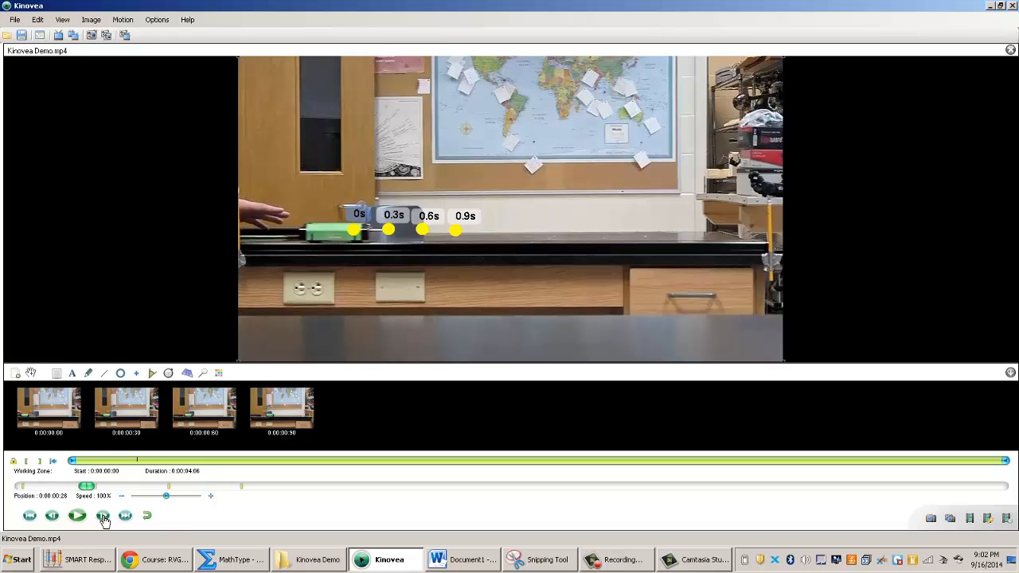
left_click(103, 516)
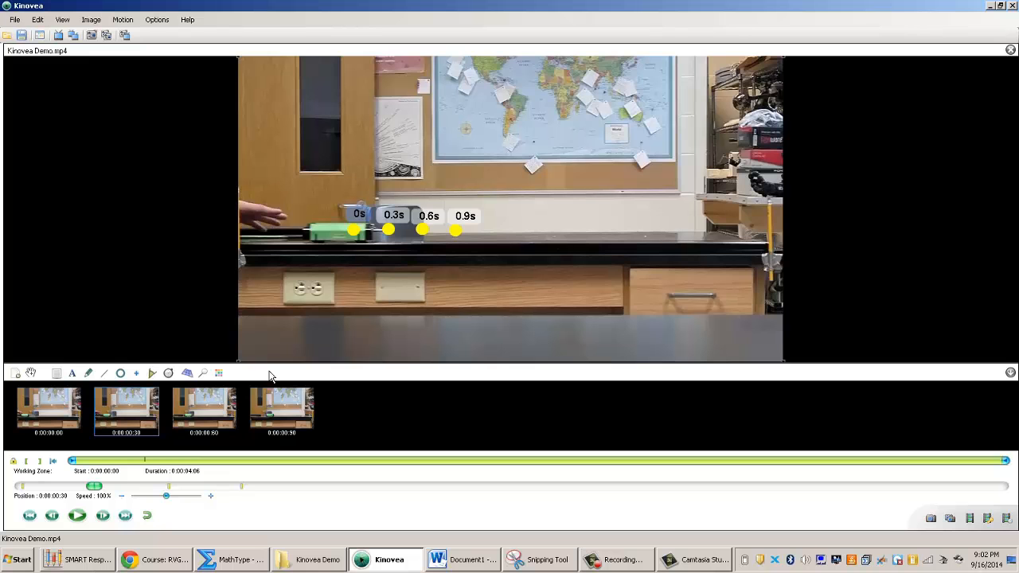
left_click(103, 516)
left_click(30, 516)
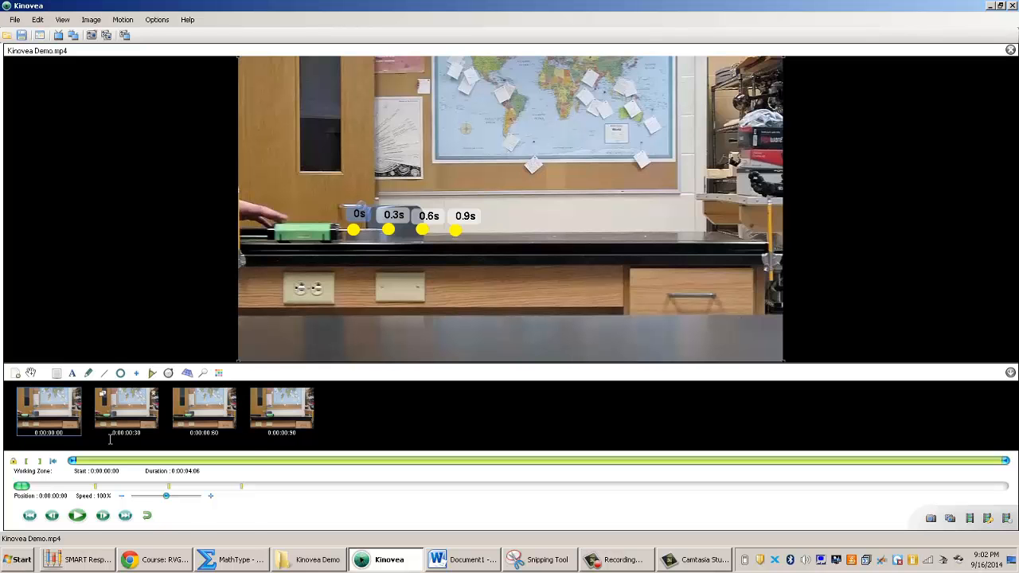
- Find the Snipping Tool by searching for "snip" and open it
left_click(29, 565)
type("sni")
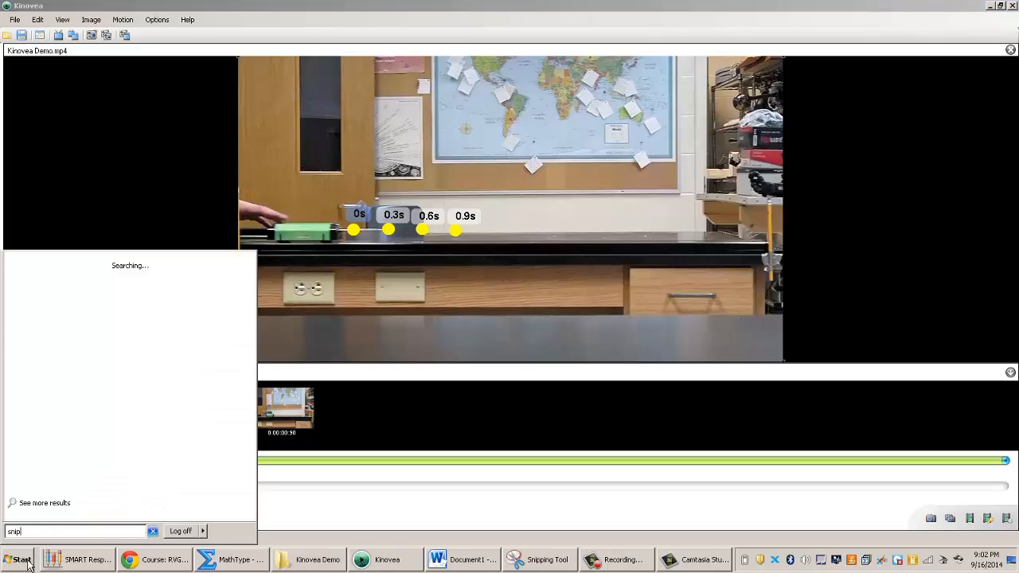
type("p")
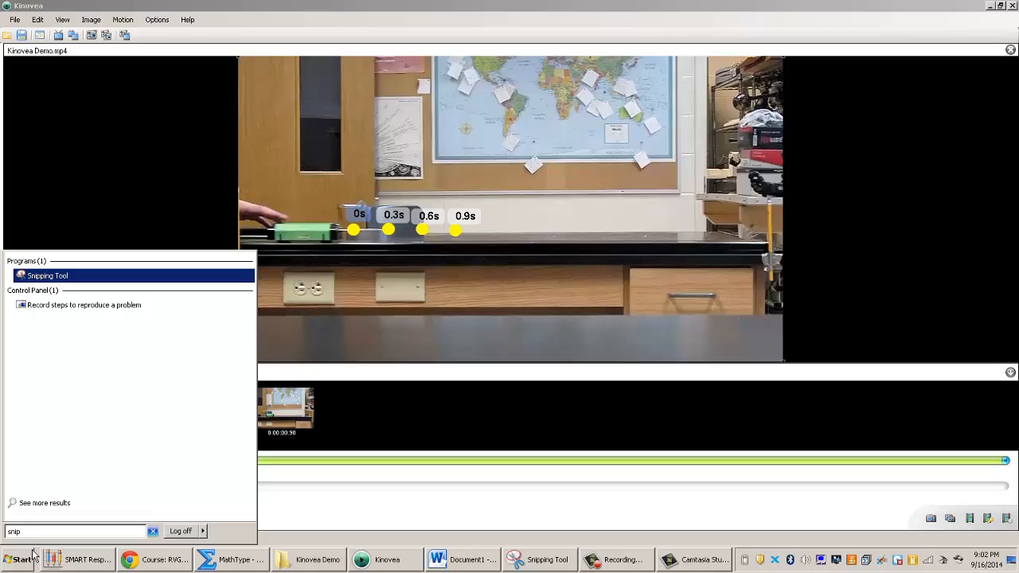
left_click(84, 277)
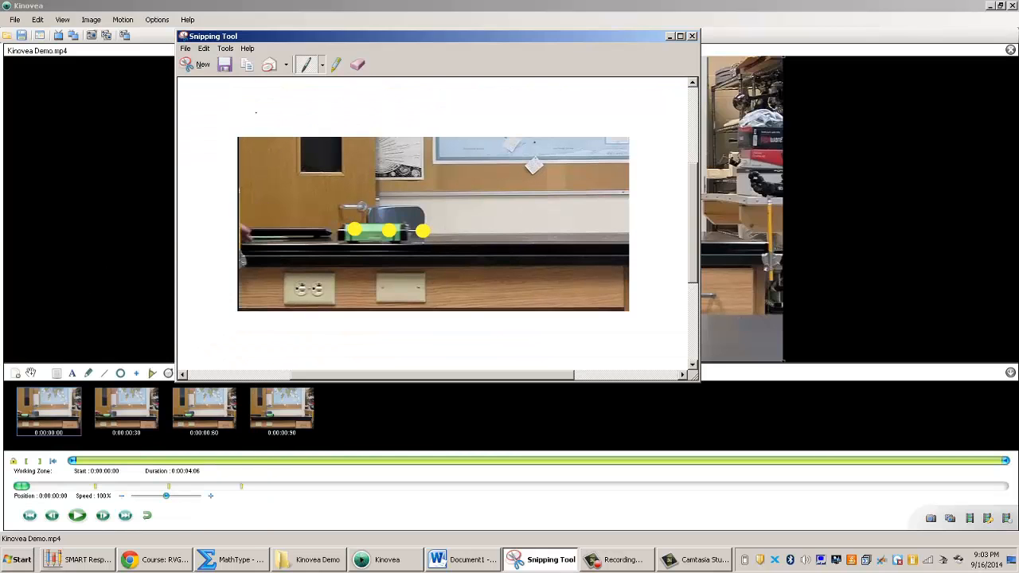
- Capture a new snip of the video area around the cart and the labelled dots, and copy it
left_click(197, 64)
left_click_drag(239, 160, 590, 324)
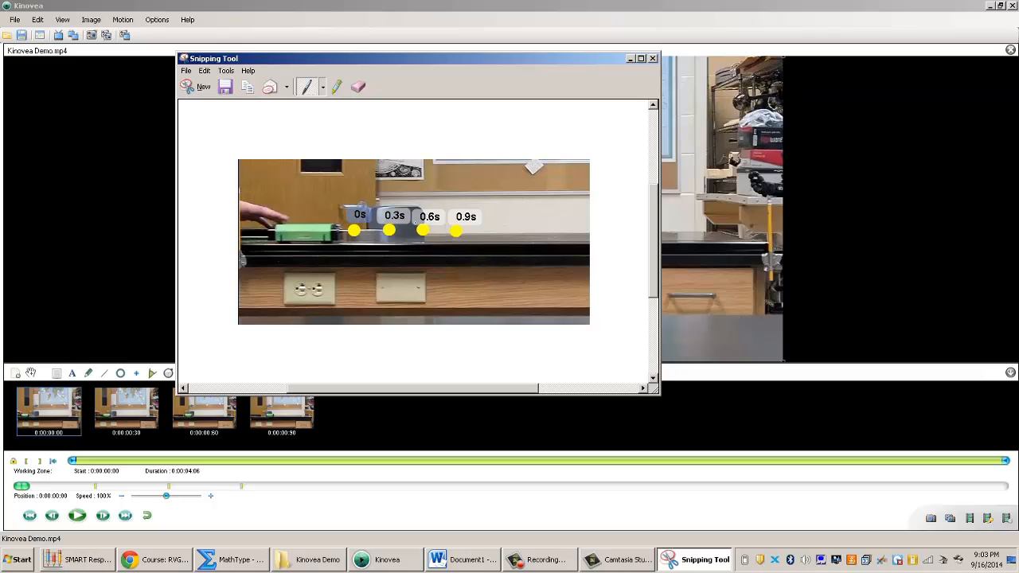
left_click(254, 96)
- Switch to the blank Word document and paste the copied snip at its start
left_click(470, 557)
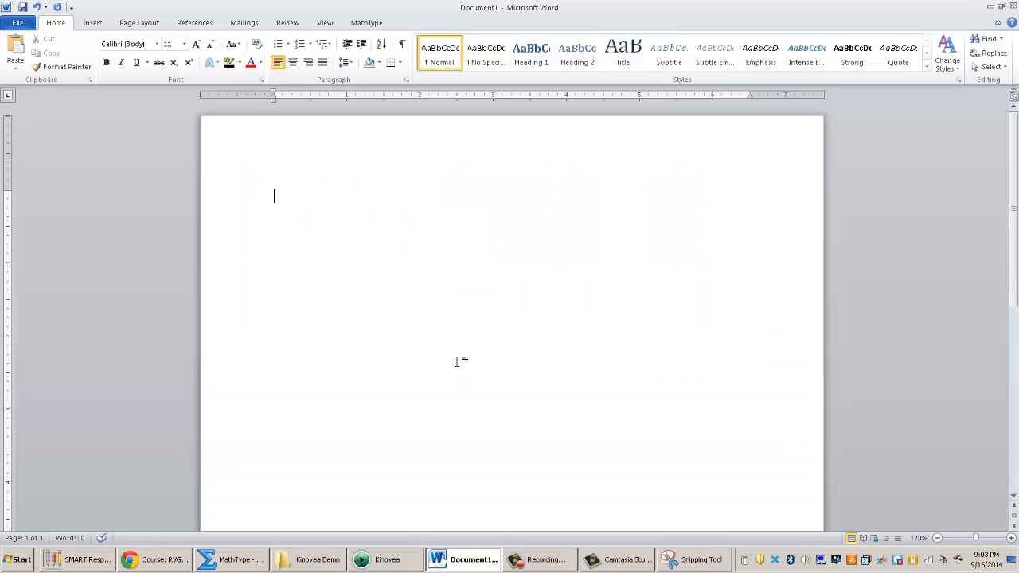
right_click(390, 266)
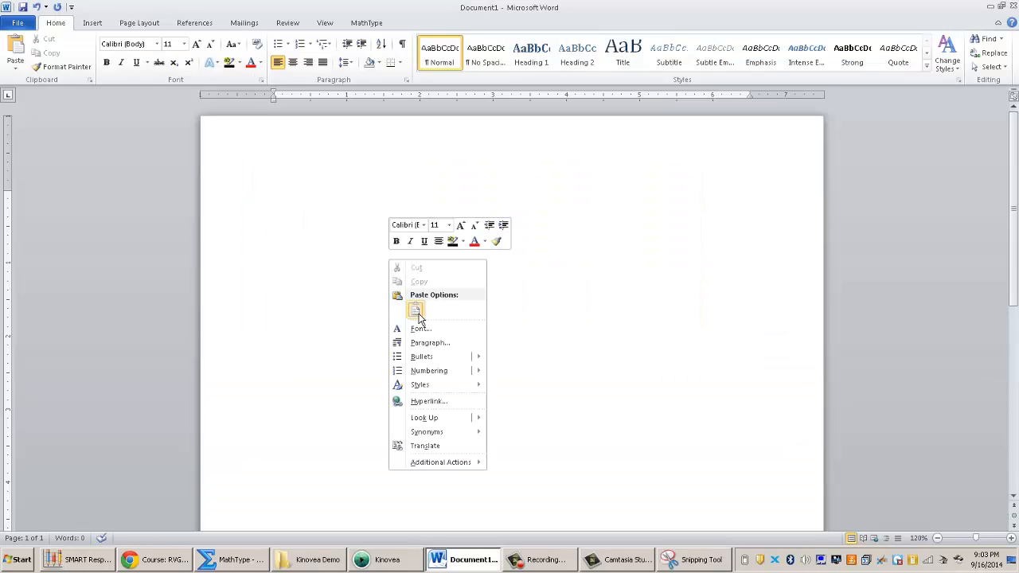
left_click(419, 318)
key("ctrl+z")
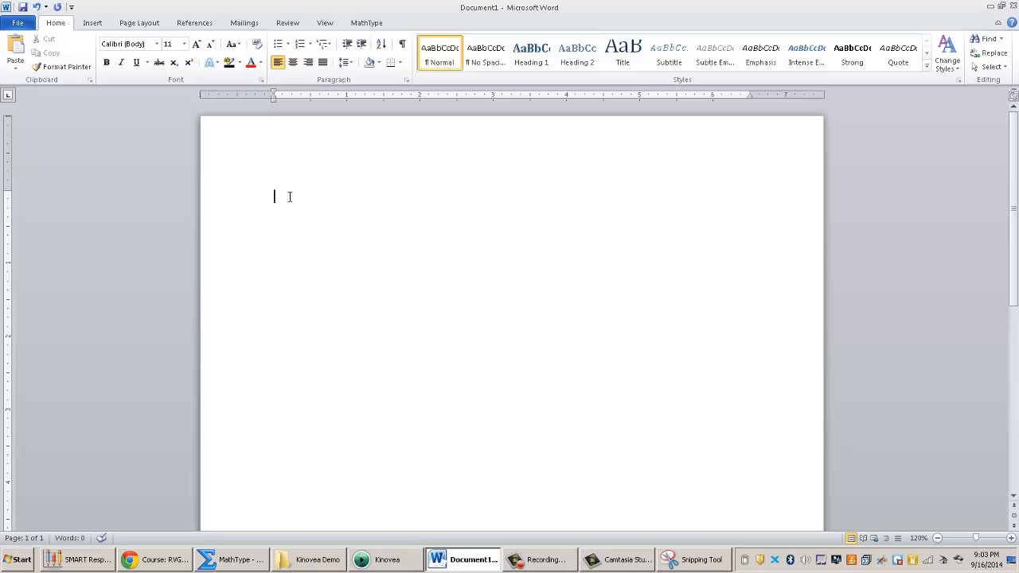
key("ctrl+v")
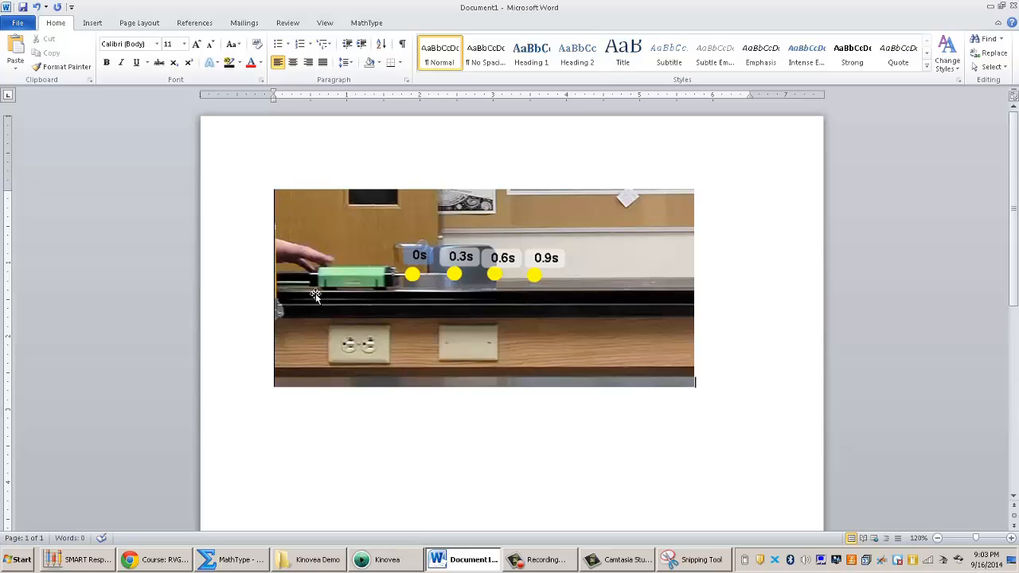
- Switch to Kinovea and capture the whole screen showing the cart and the labelled dots
left_click(593, 563)
left_click(548, 565)
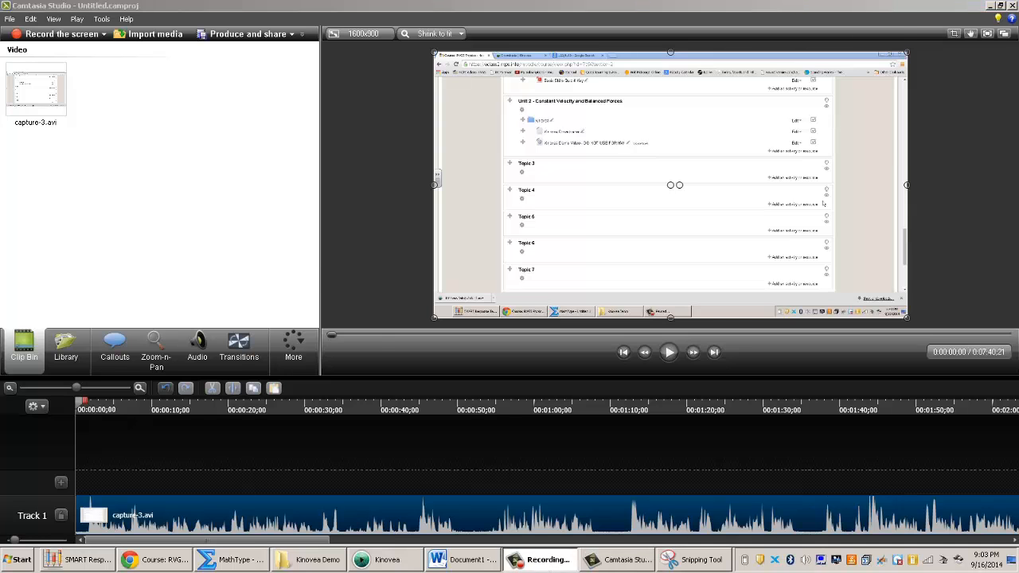
left_click(366, 560)
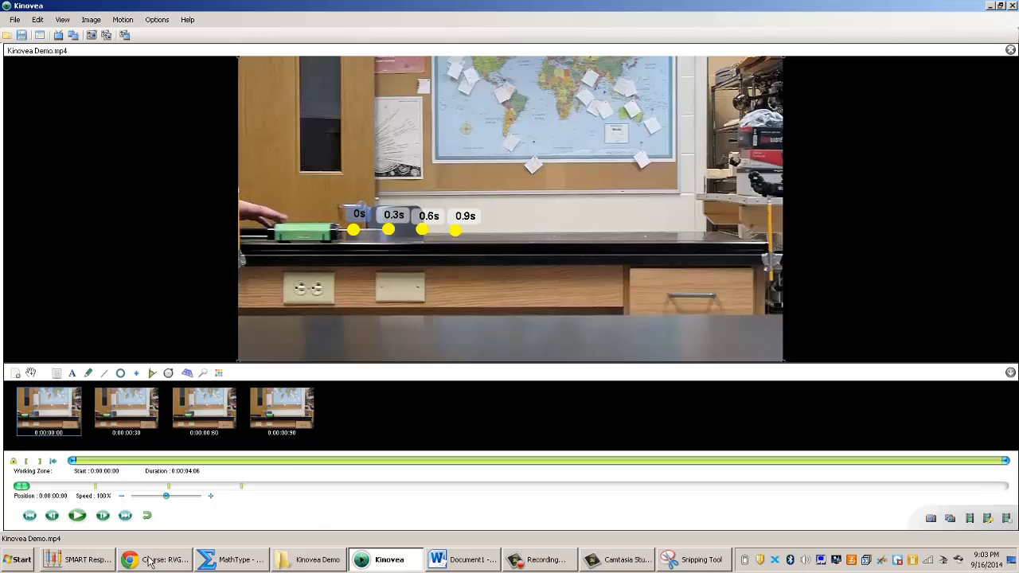
- Return to the Word document and replace the pasted snip with the full-screen capture of Kinovea
left_click(466, 559)
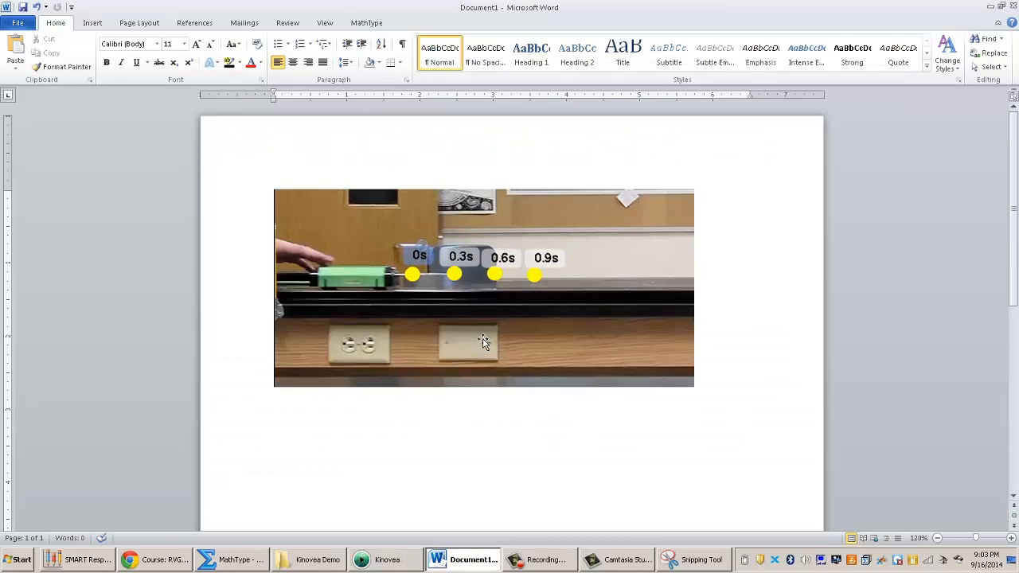
left_click(483, 344)
key("Delete")
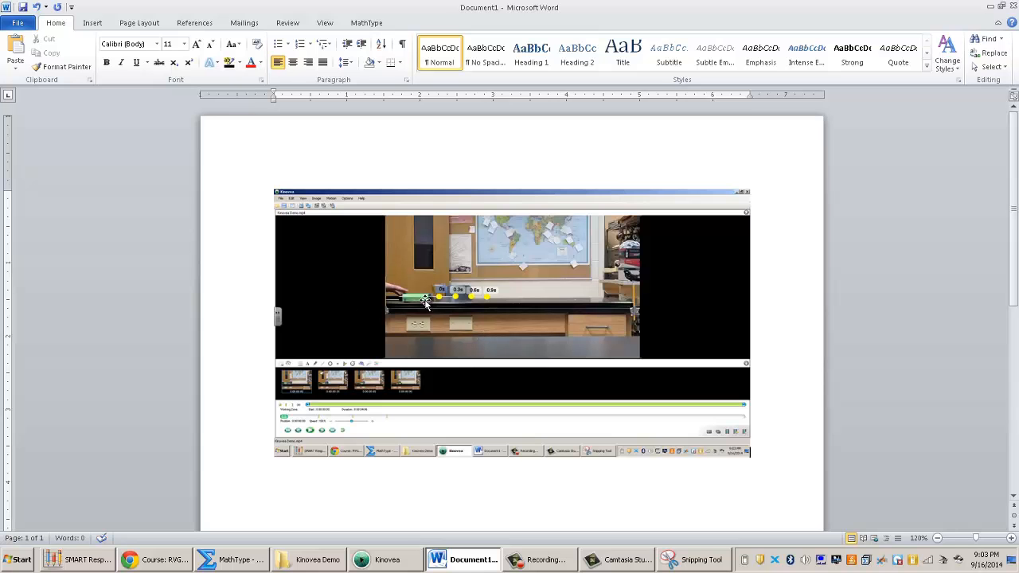
- Crop the full-screen picture to the area around the labelled dots, about 1.5 inches wide and 0.97 inches high
left_click(468, 321)
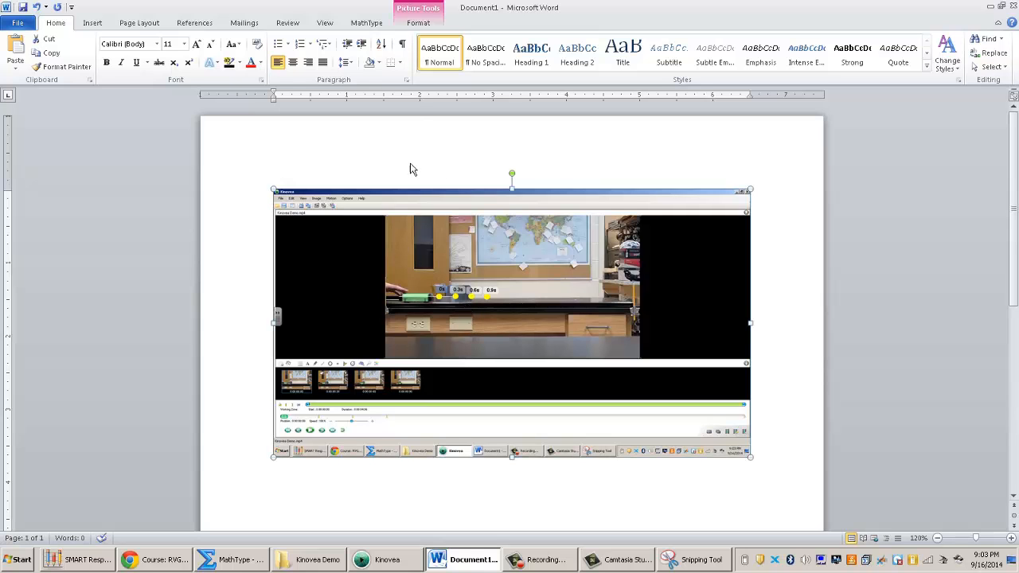
left_click(422, 30)
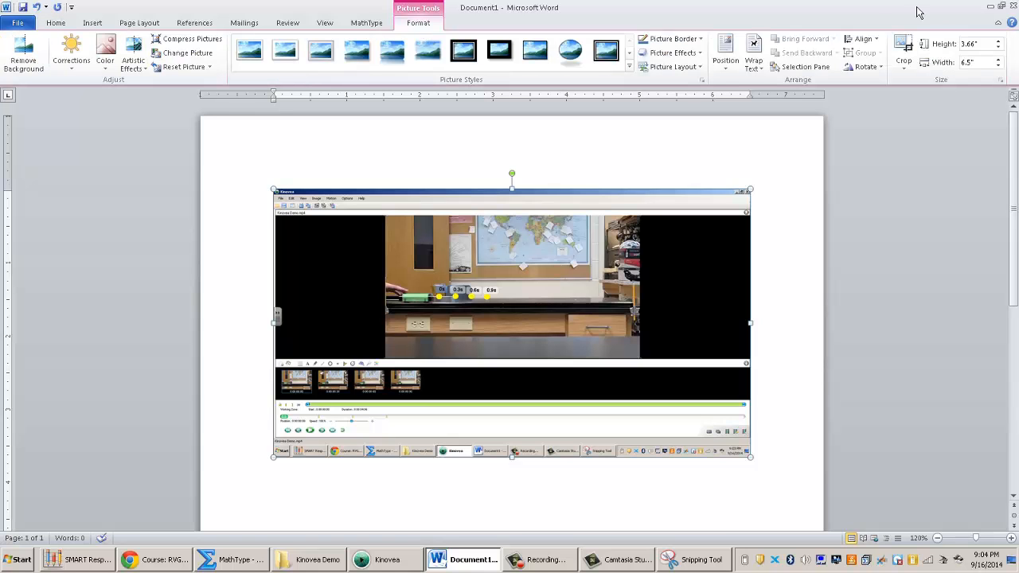
left_click(914, 48)
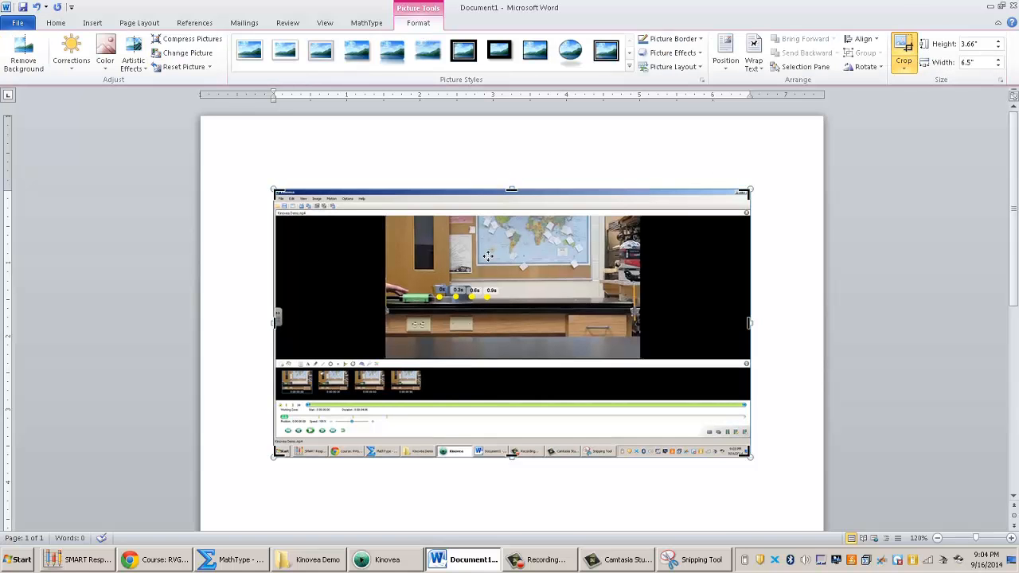
left_click_drag(752, 323, 524, 329)
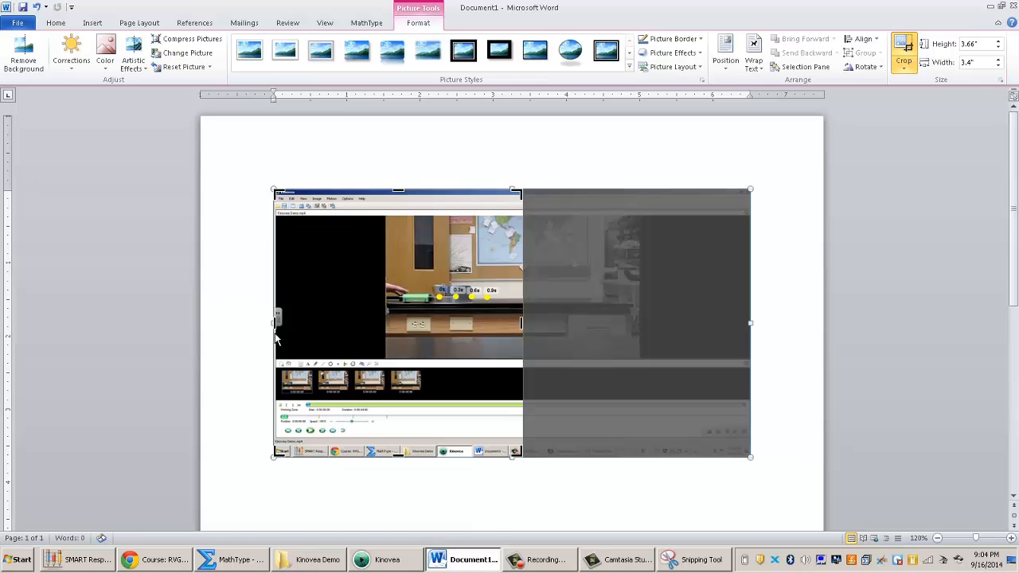
left_click_drag(278, 328, 472, 450)
left_click_drag(331, 463, 332, 261)
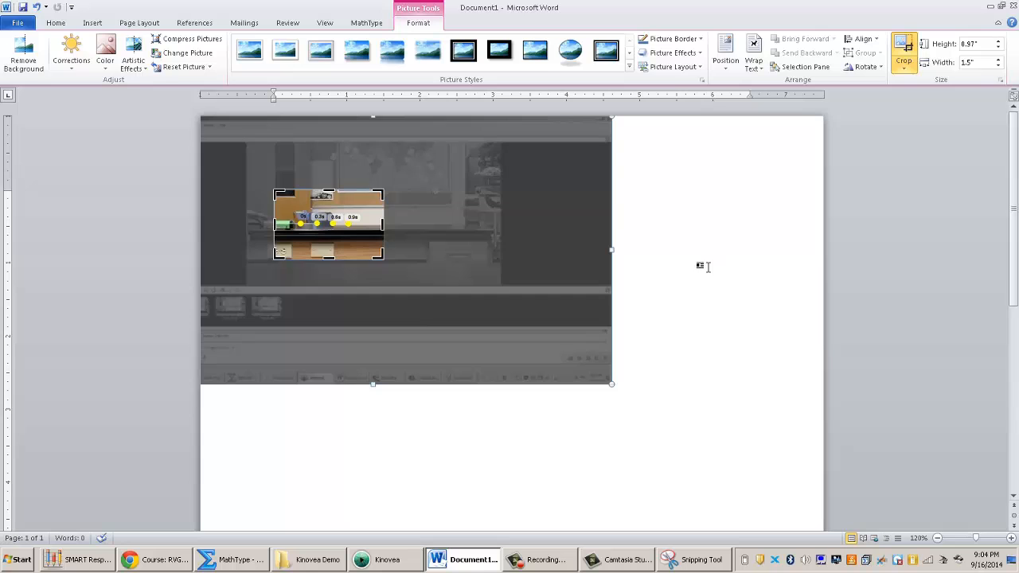
left_click(699, 266)
- Enlarge the cropped picture proportionally to about 3.5 inches wide and 2.25 inches high, and switch back to Kinovea
left_click(357, 227)
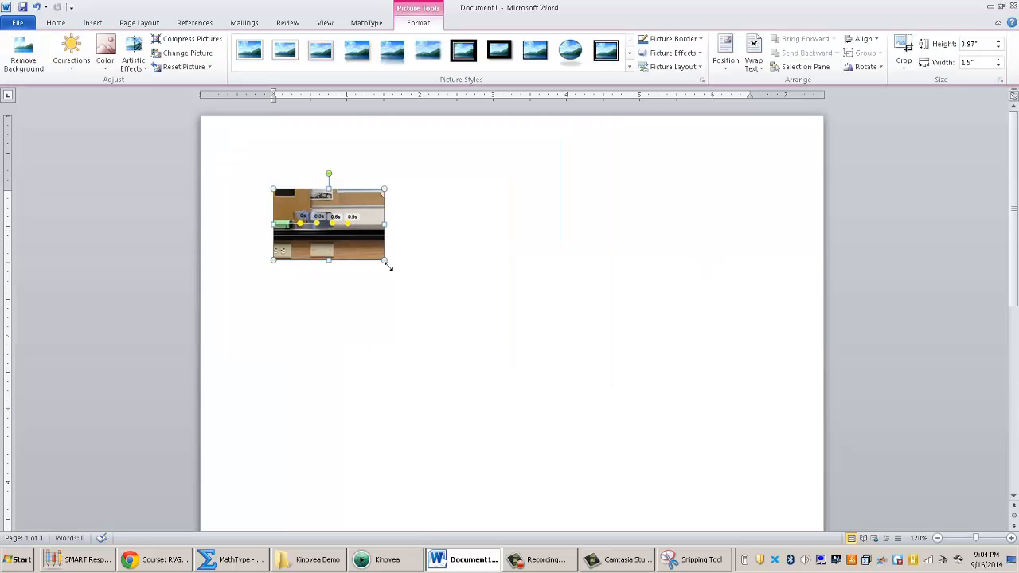
left_click_drag(537, 354, 534, 355)
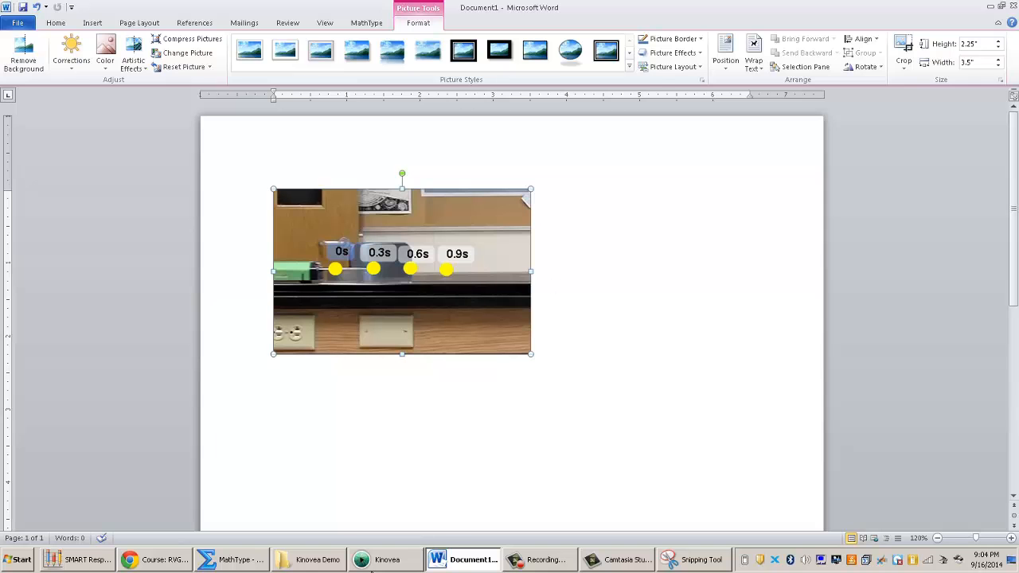
left_click(387, 560)
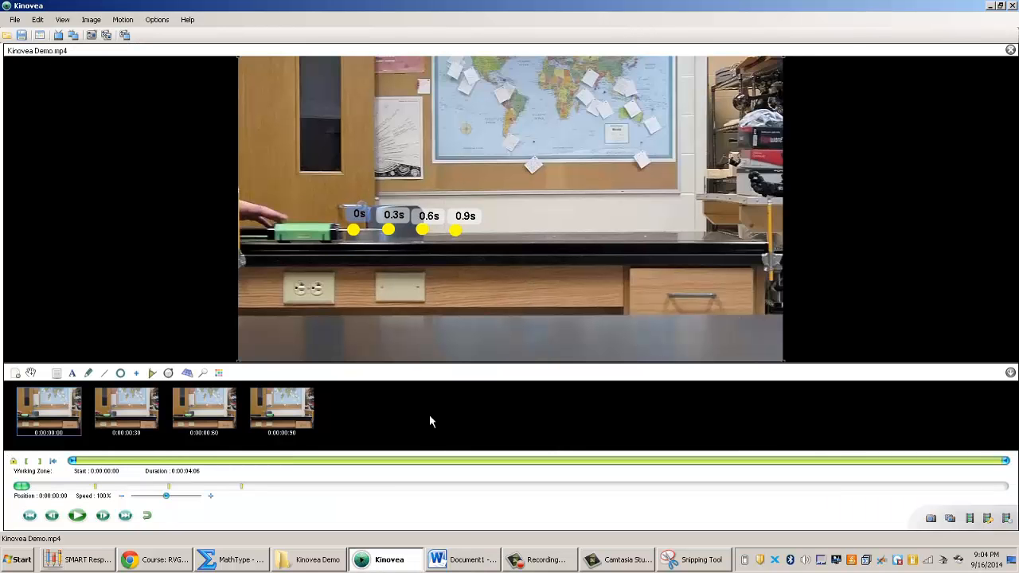